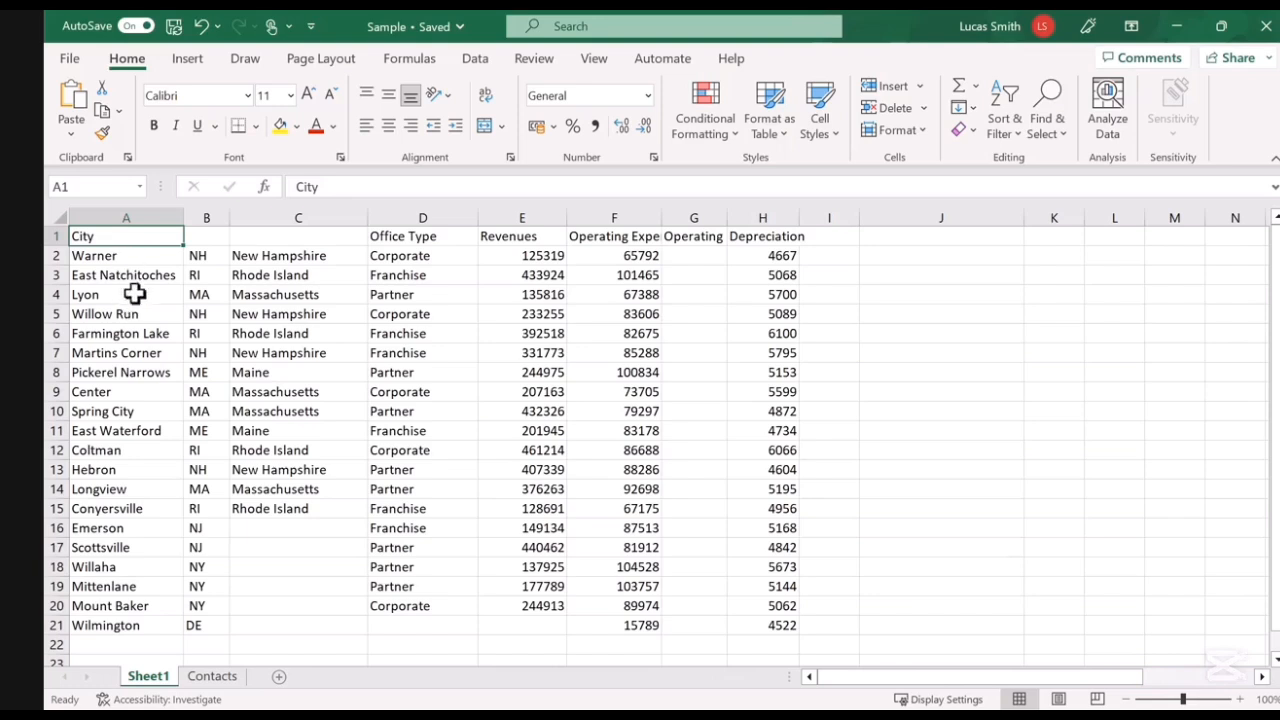
# Step: Enter Delaware as the state name for Wilmington in cell C21
pyautogui.click(264, 625)
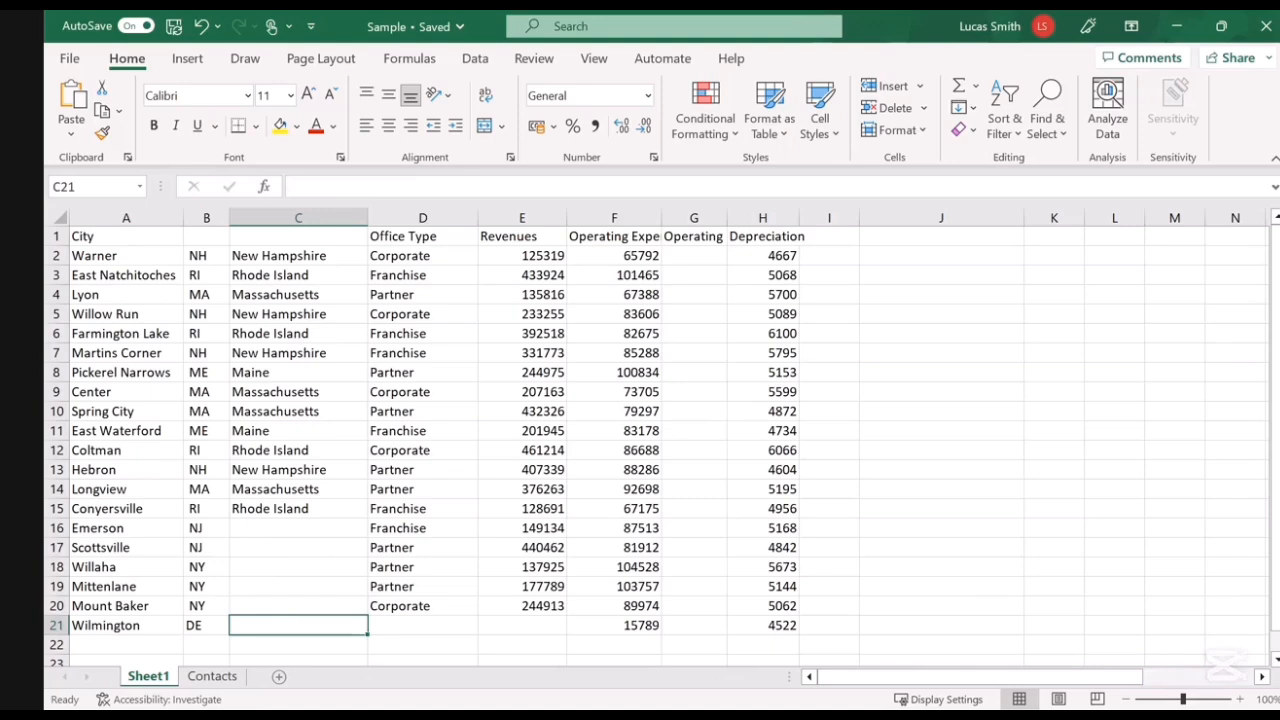
pyautogui.write('de')
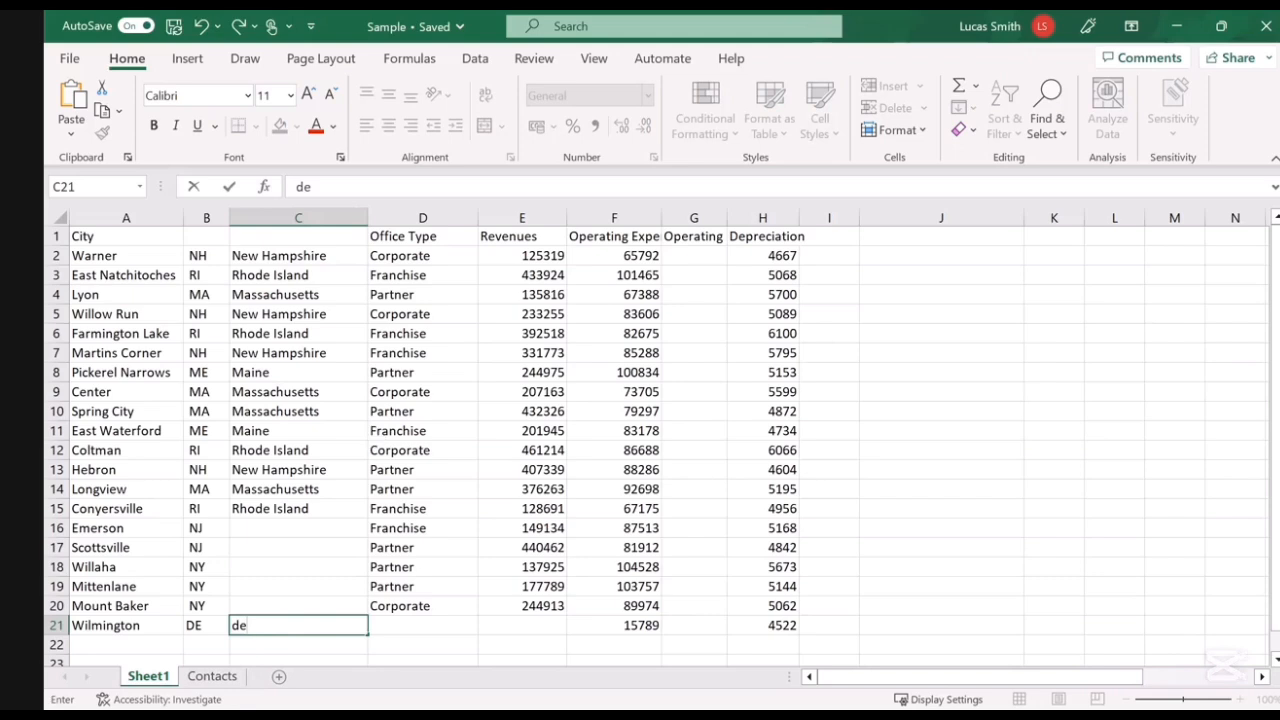
pyautogui.press('BackSpace')
pyautogui.press('BackSpace')
pyautogui.write('de')
pyautogui.press('BackSpace')
pyautogui.press('BackSpace')
pyautogui.write('Delaware')
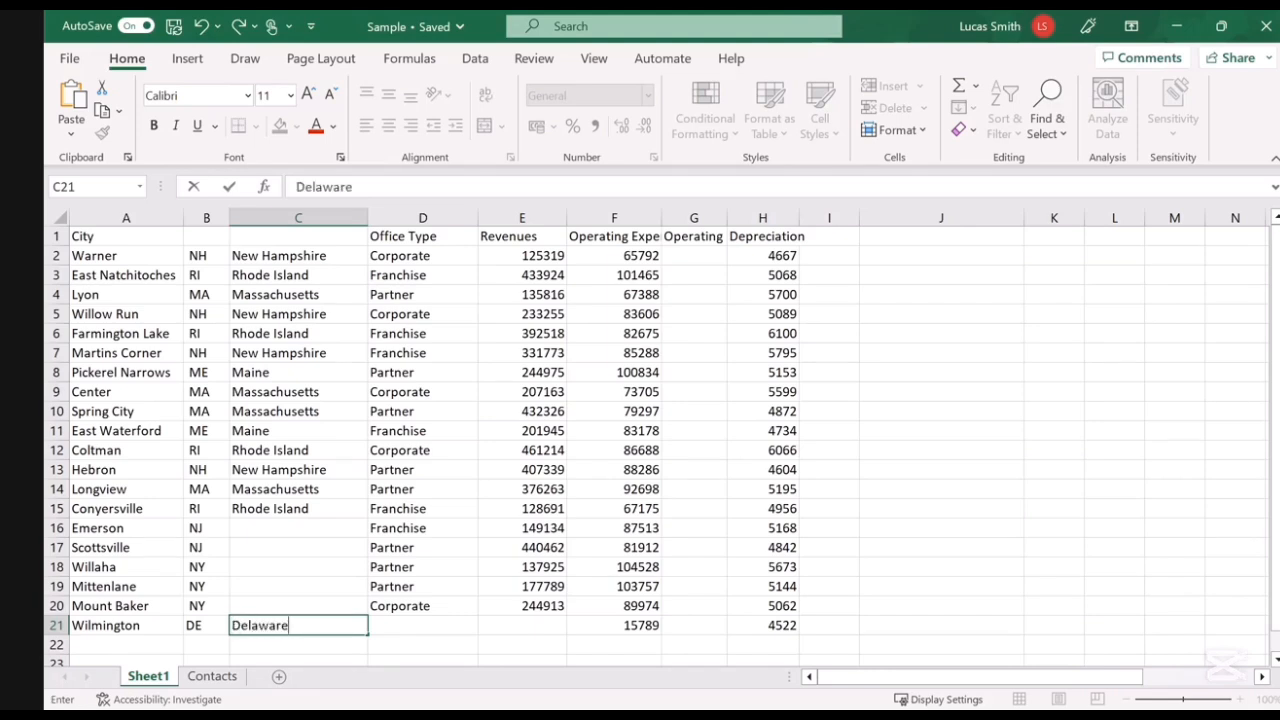
pyautogui.press('Return')
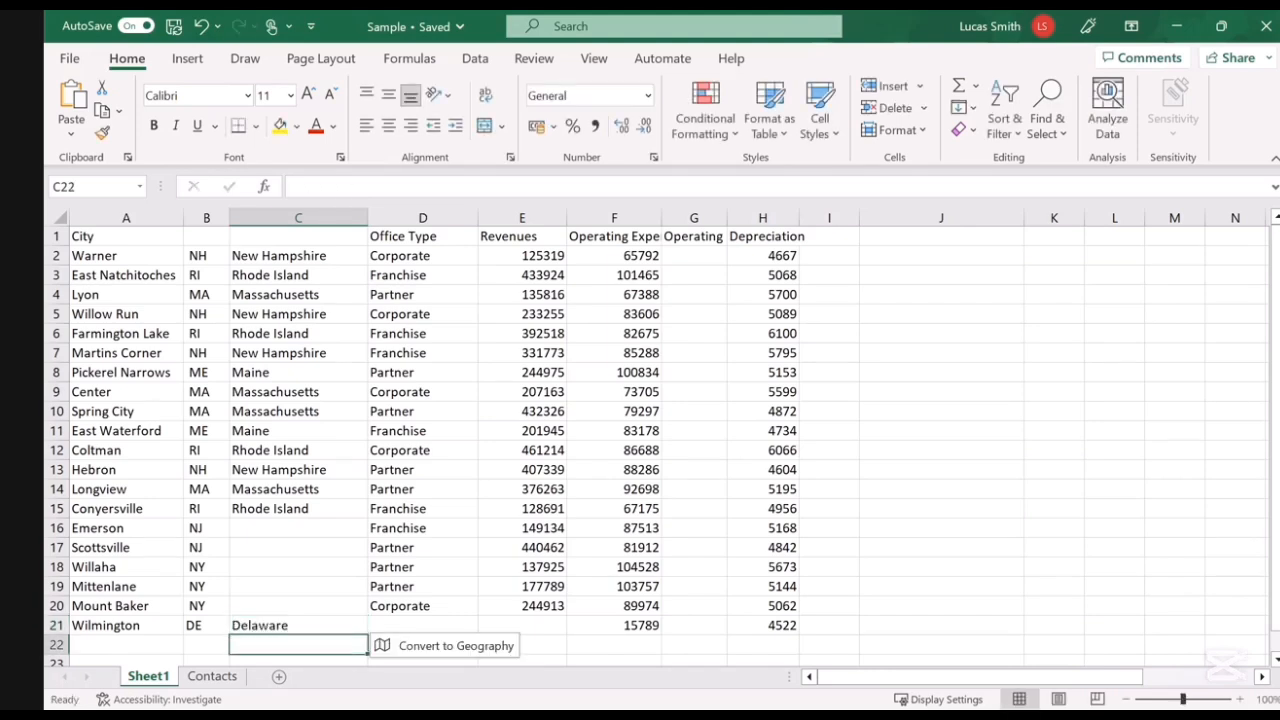
# Step: Enter 130422 as Wilmington's revenue in cell E21
pyautogui.click(298, 625)
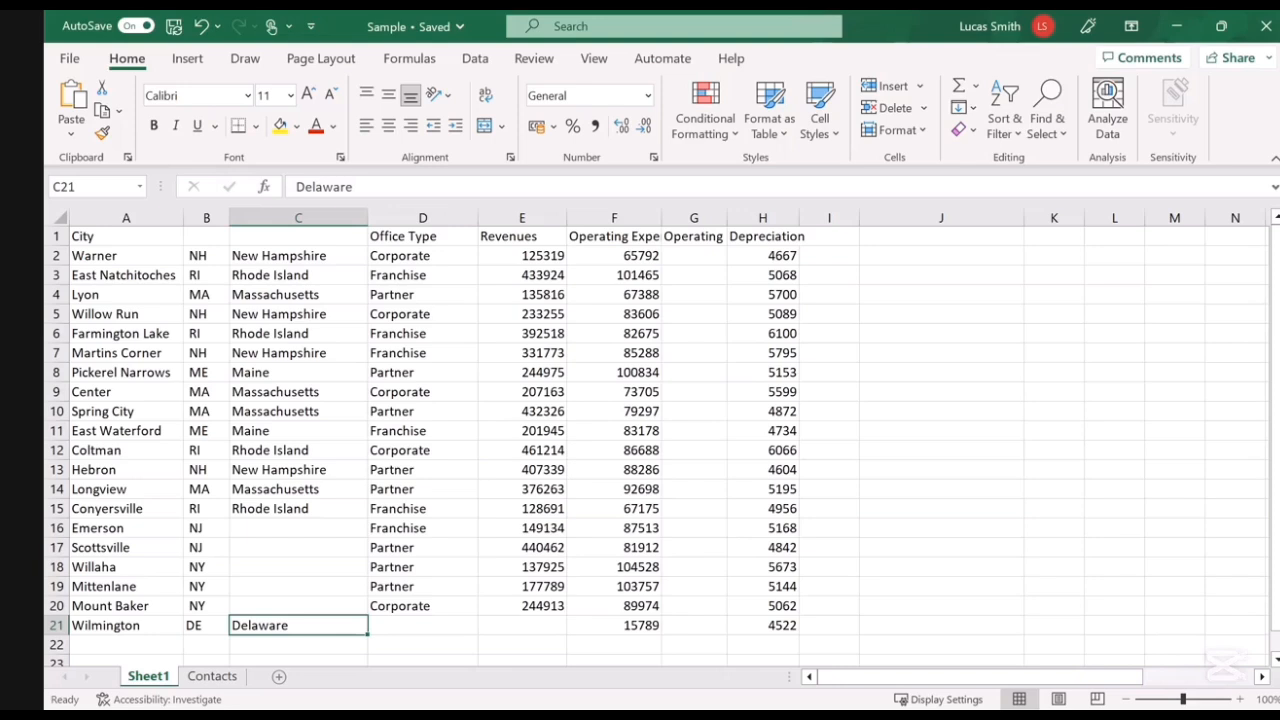
pyautogui.press('Right')
pyautogui.press('Right')
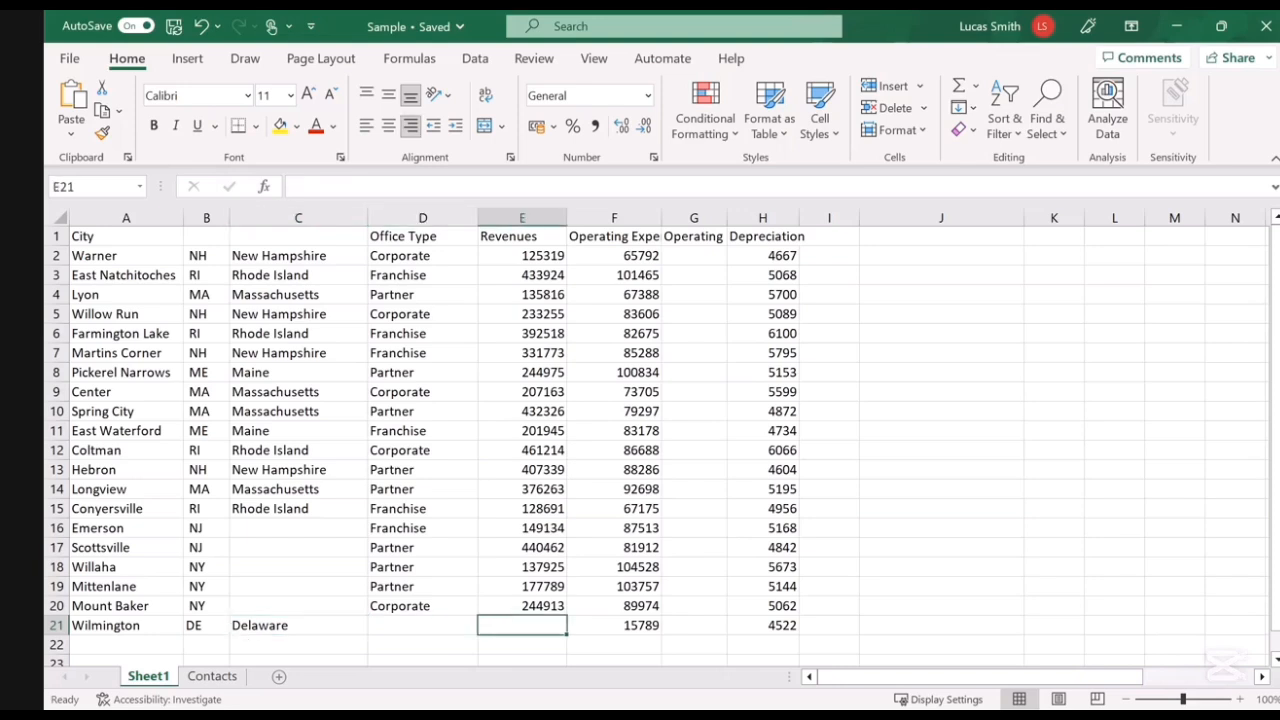
pyautogui.write('130422')
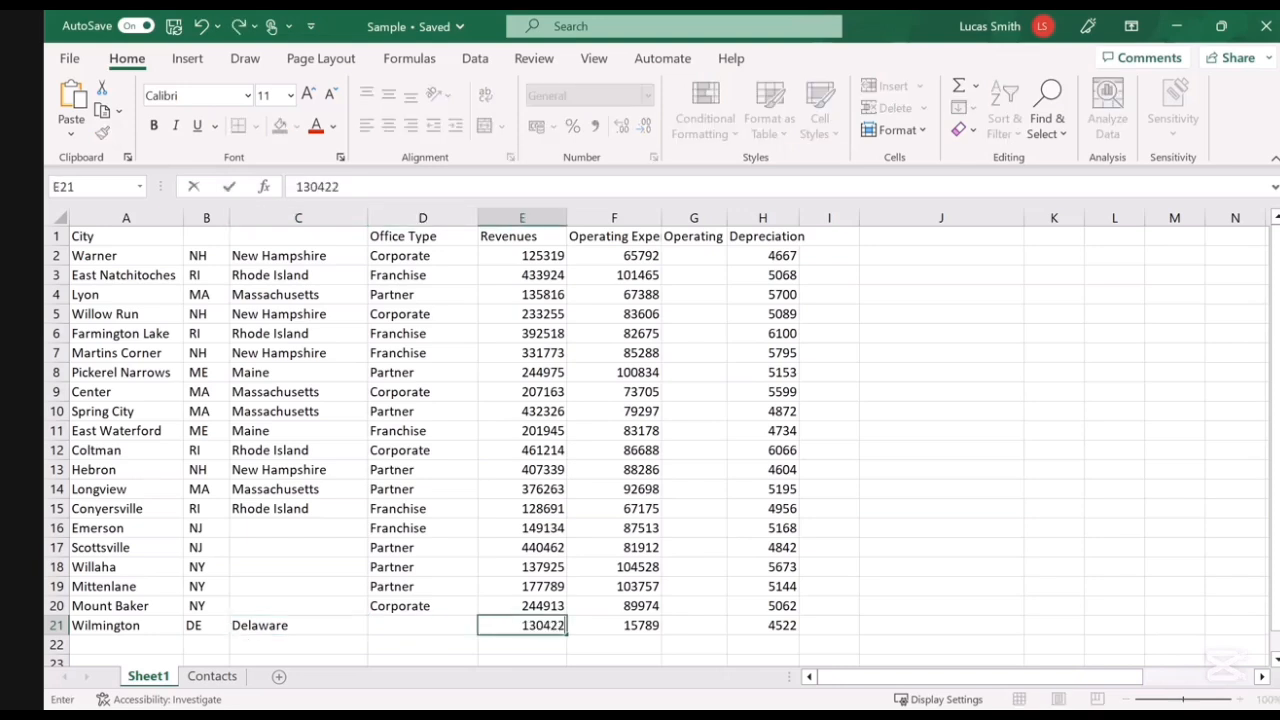
pyautogui.press('Return')
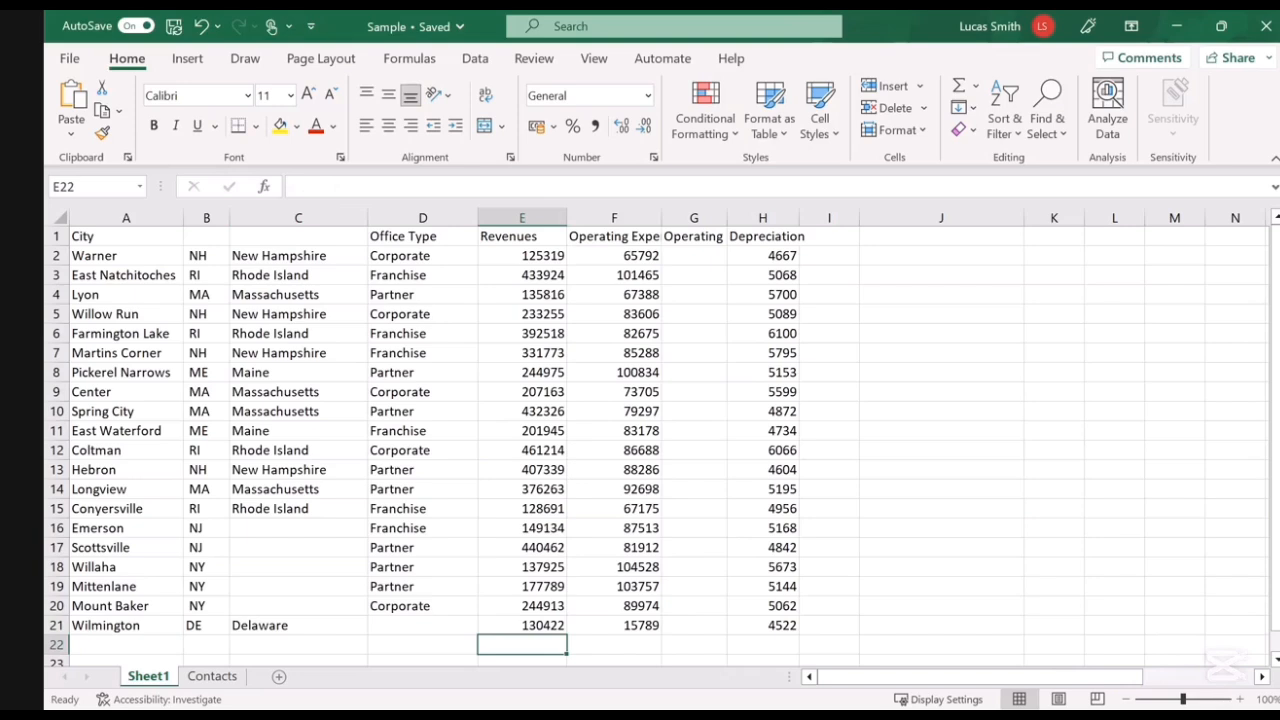
pyautogui.press('Up')
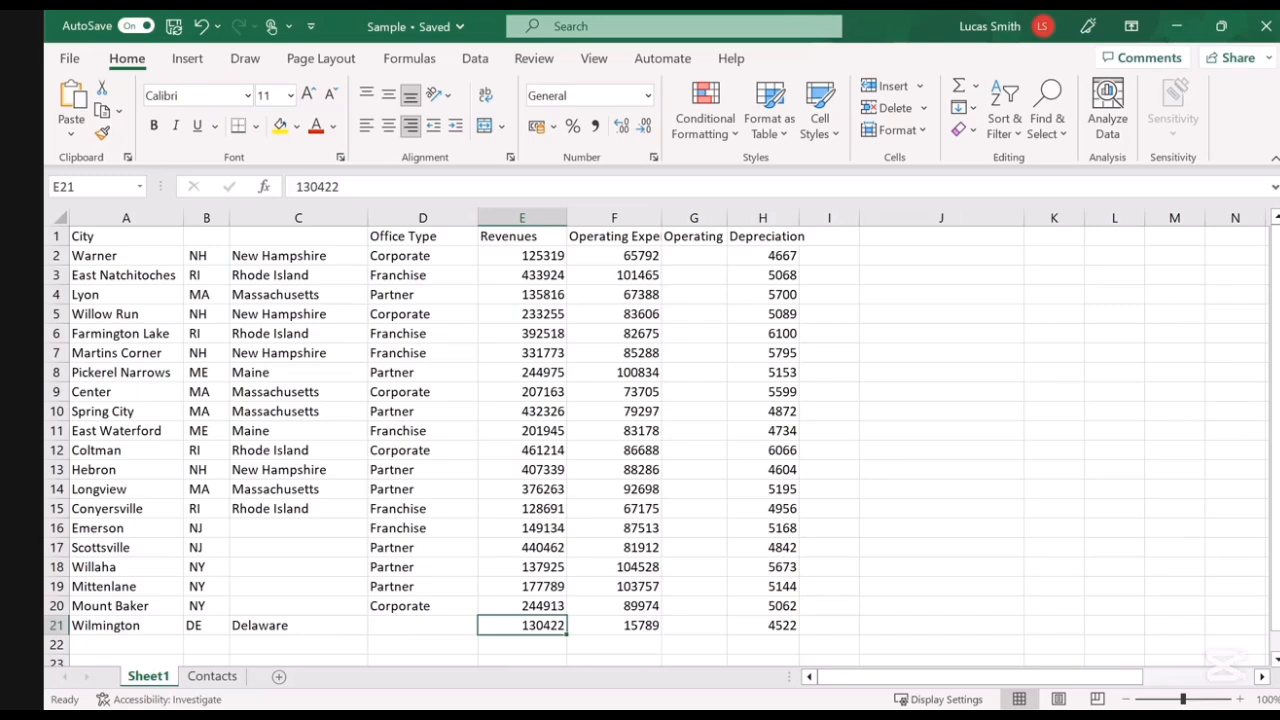
pyautogui.click(370, 128)
pyautogui.click(386, 126)
pyautogui.click(411, 128)
# Step: Enter Partner as Wilmington's office type in cell D21
pyautogui.click(422, 625)
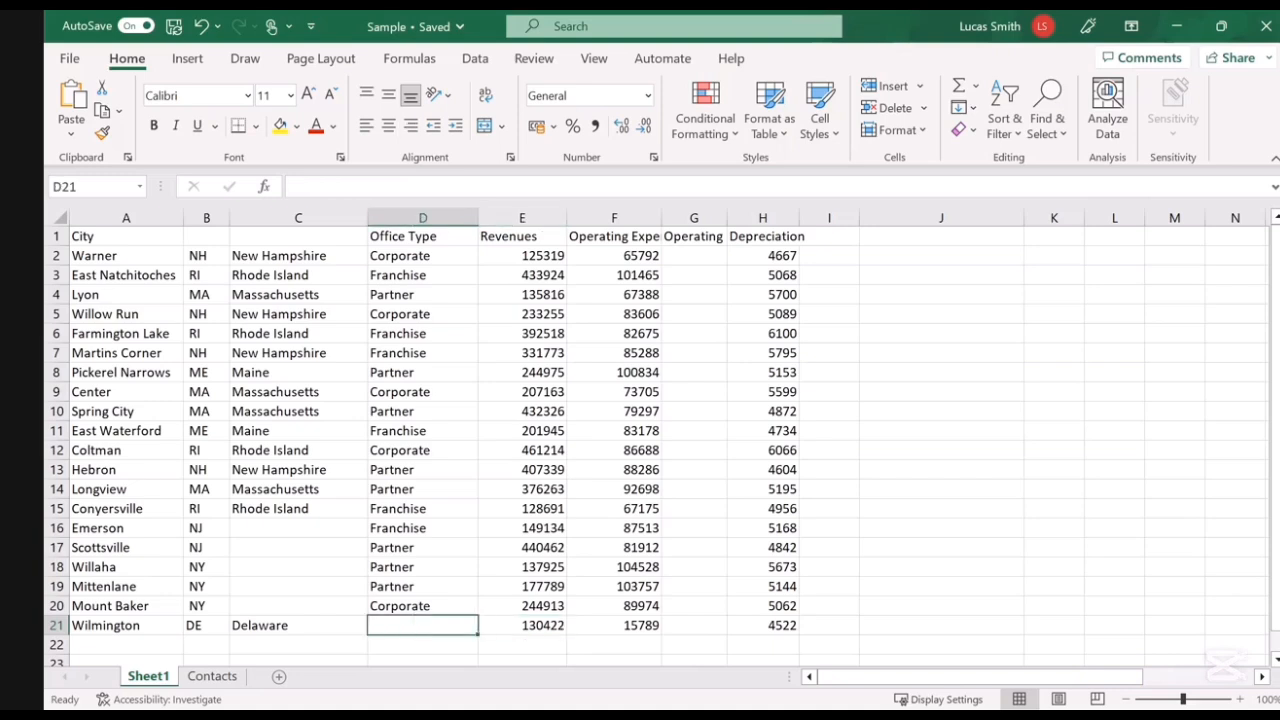
pyautogui.write('Partner')
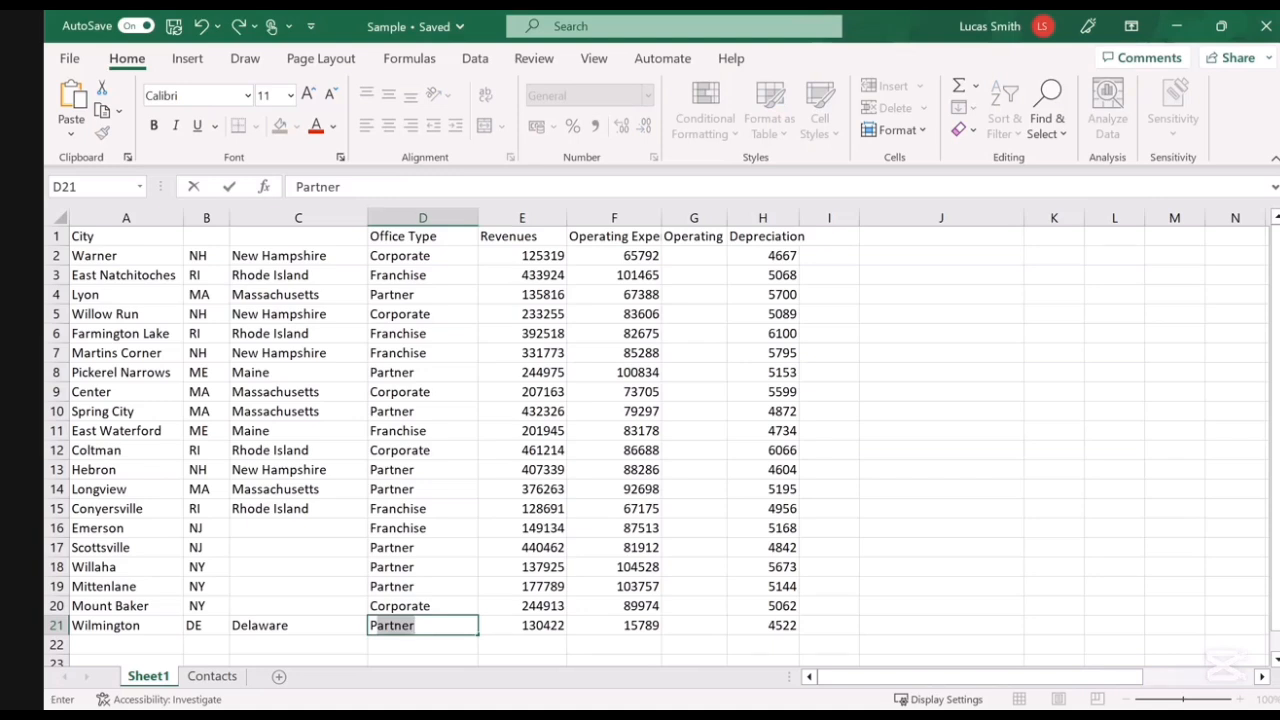
pyautogui.press('Return')
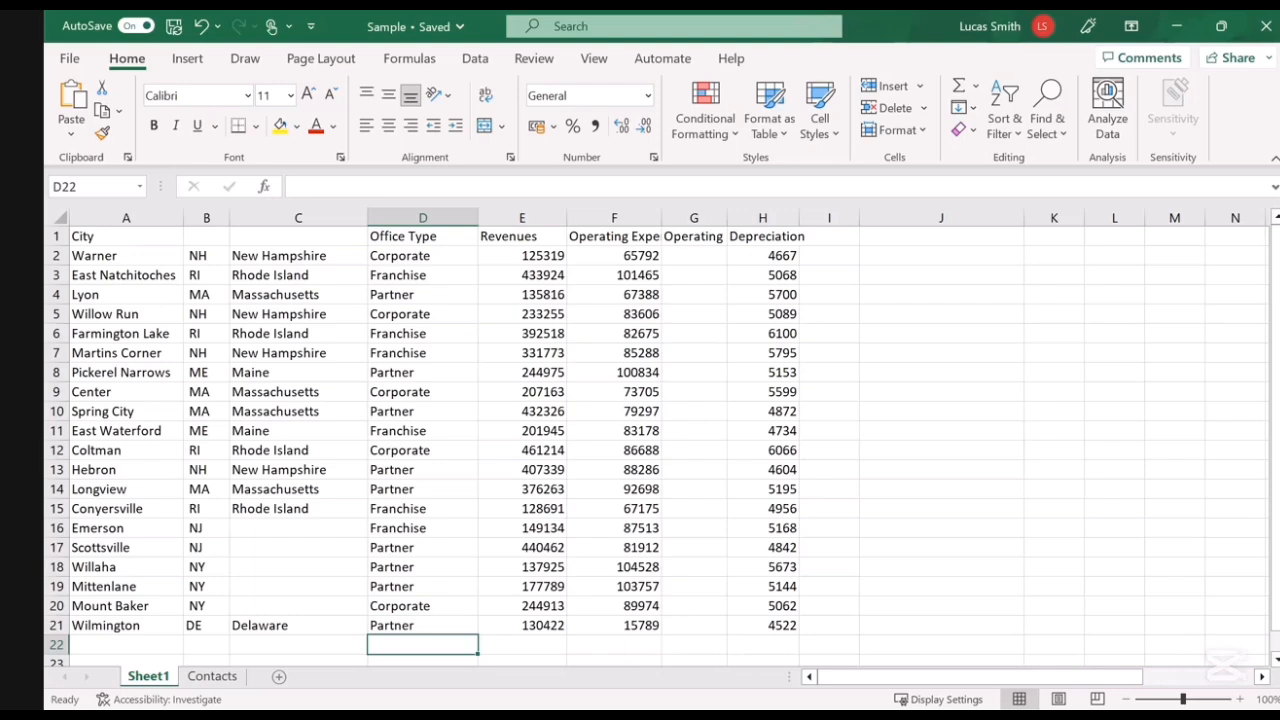
# Step: Enter New Jersey as the state name for Emerson and Scottsville in cells C16 and C17
pyautogui.click(241, 531)
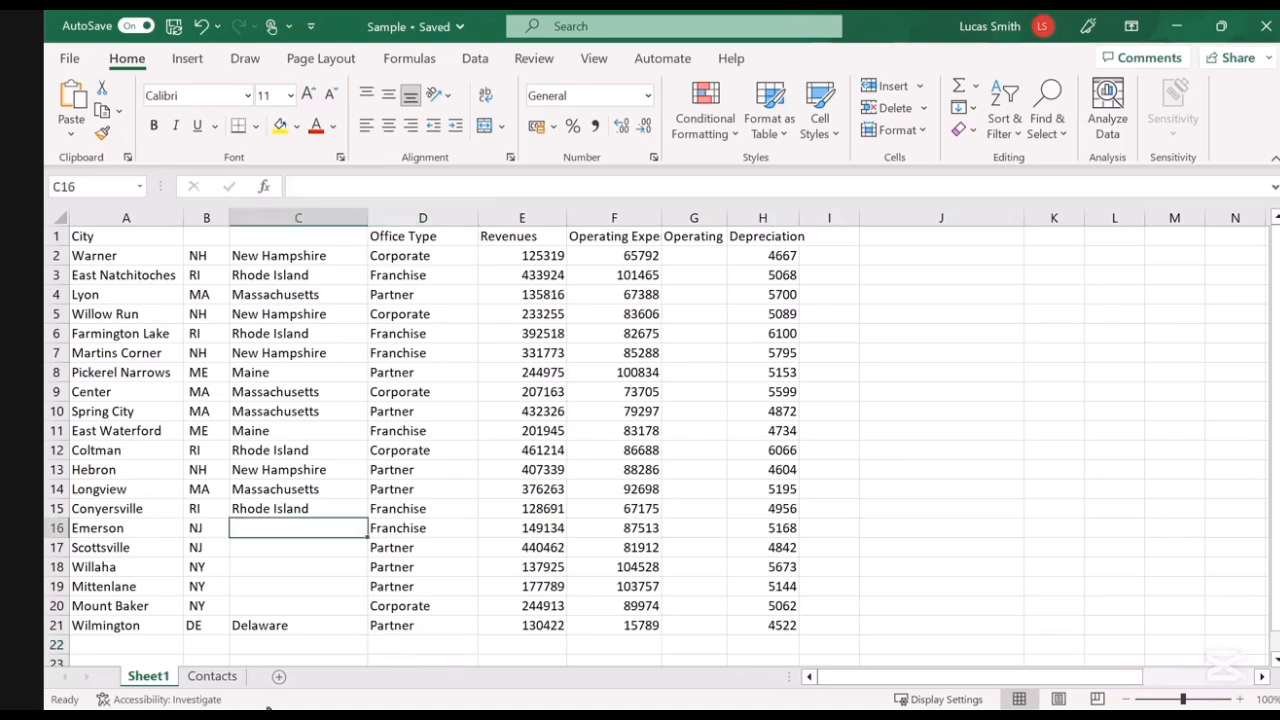
pyautogui.write('New ')
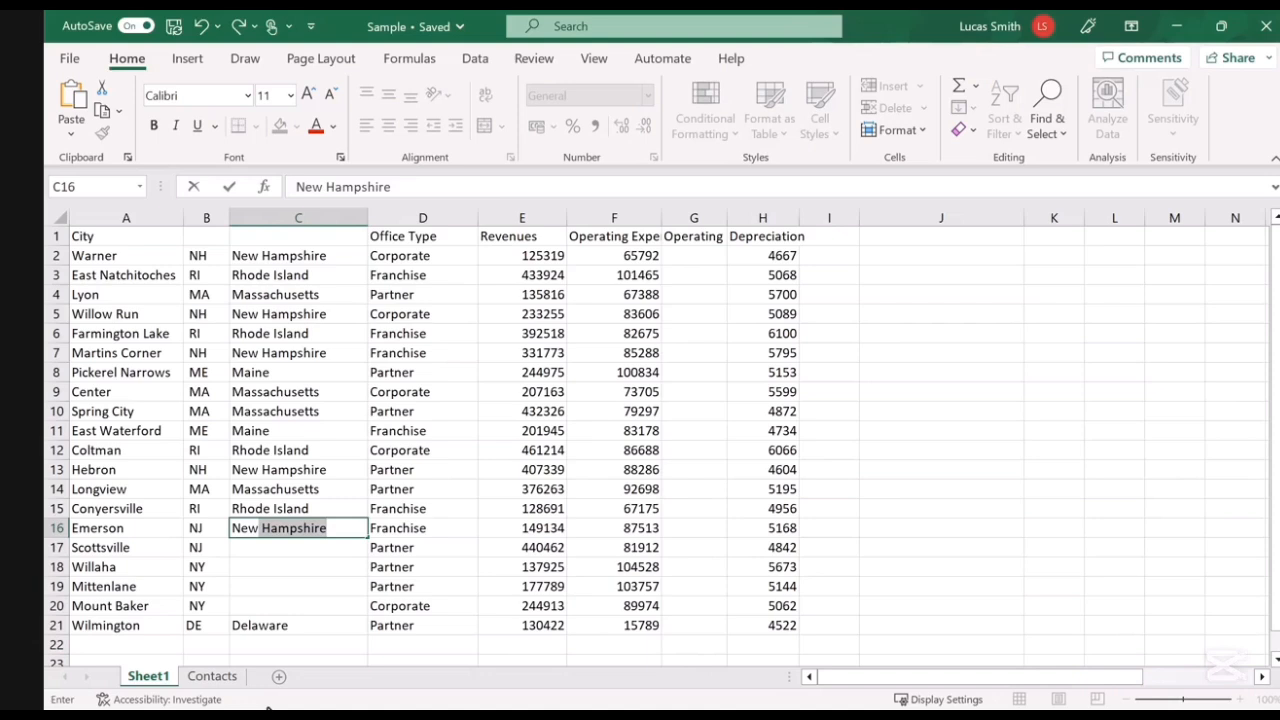
pyautogui.write('Jersey')
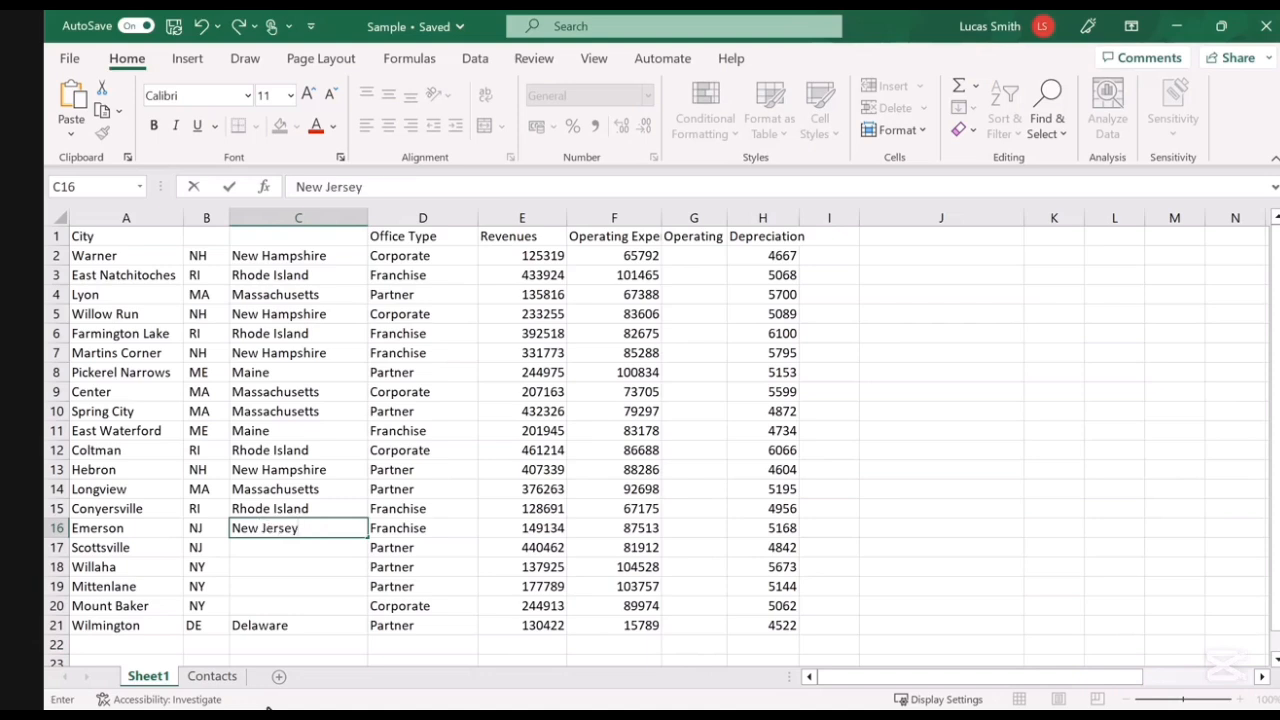
pyautogui.press('Return')
pyautogui.write('New')
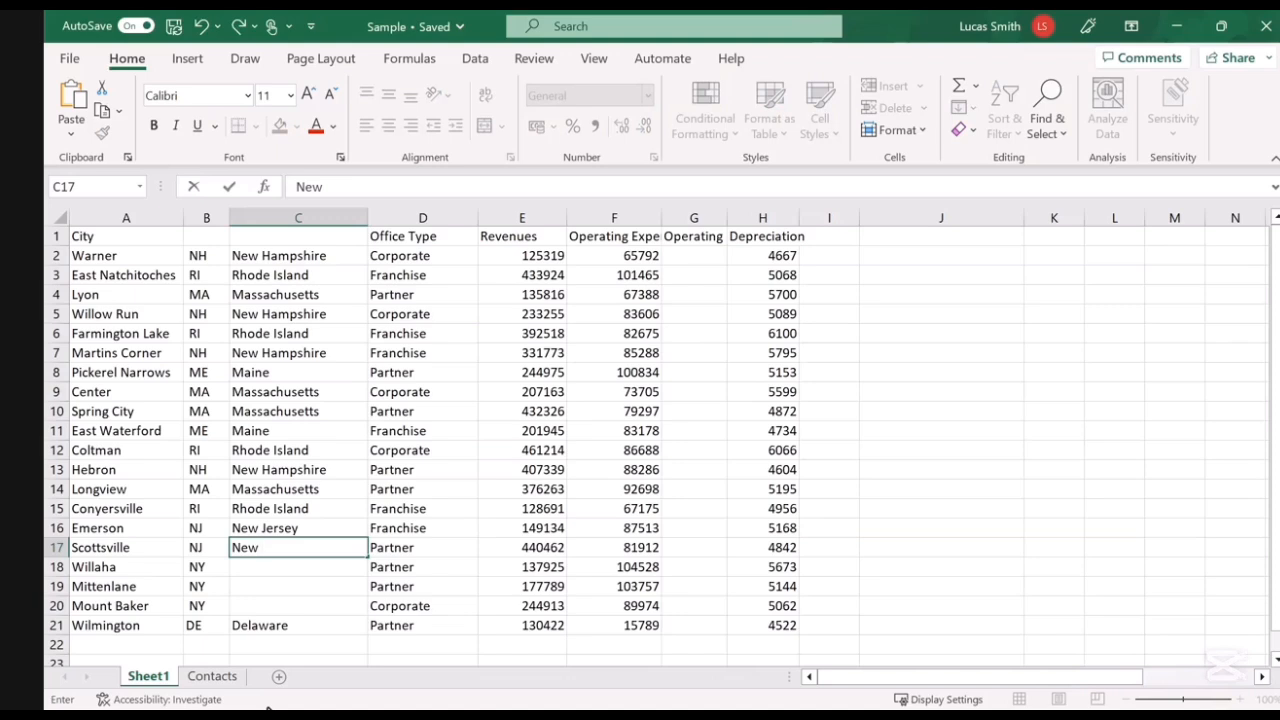
pyautogui.write(' J')
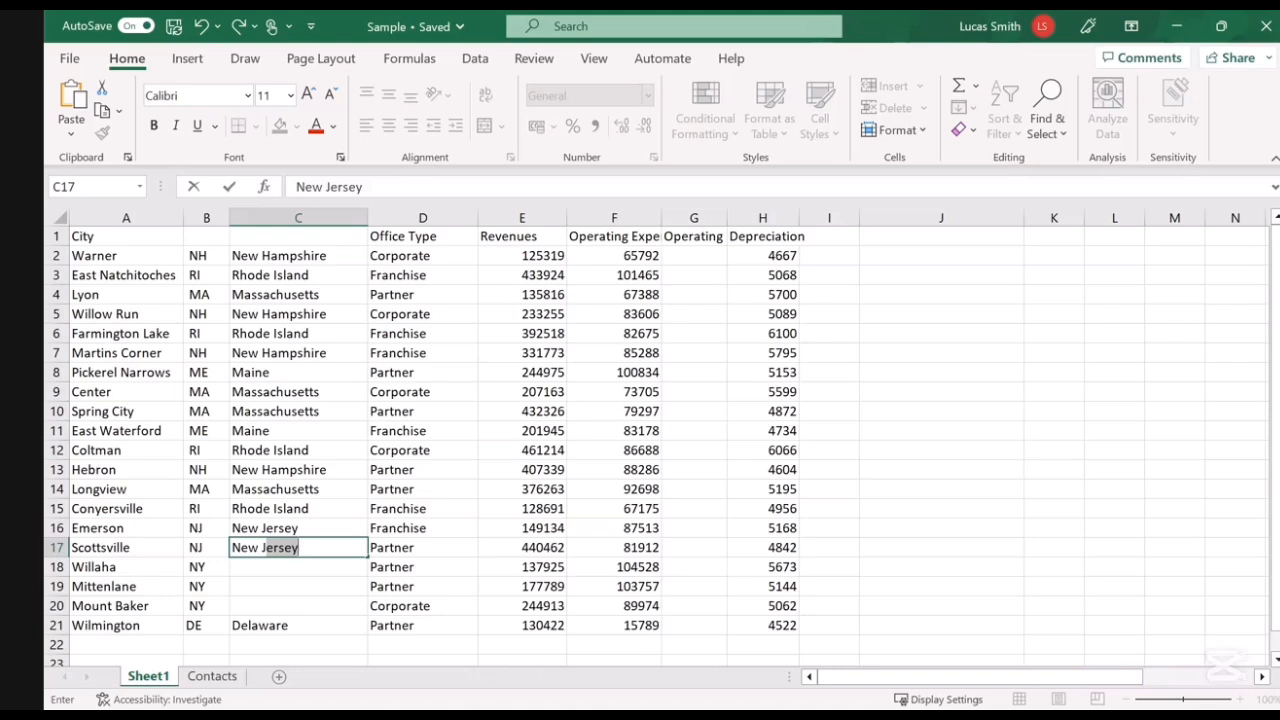
pyautogui.press('Return')
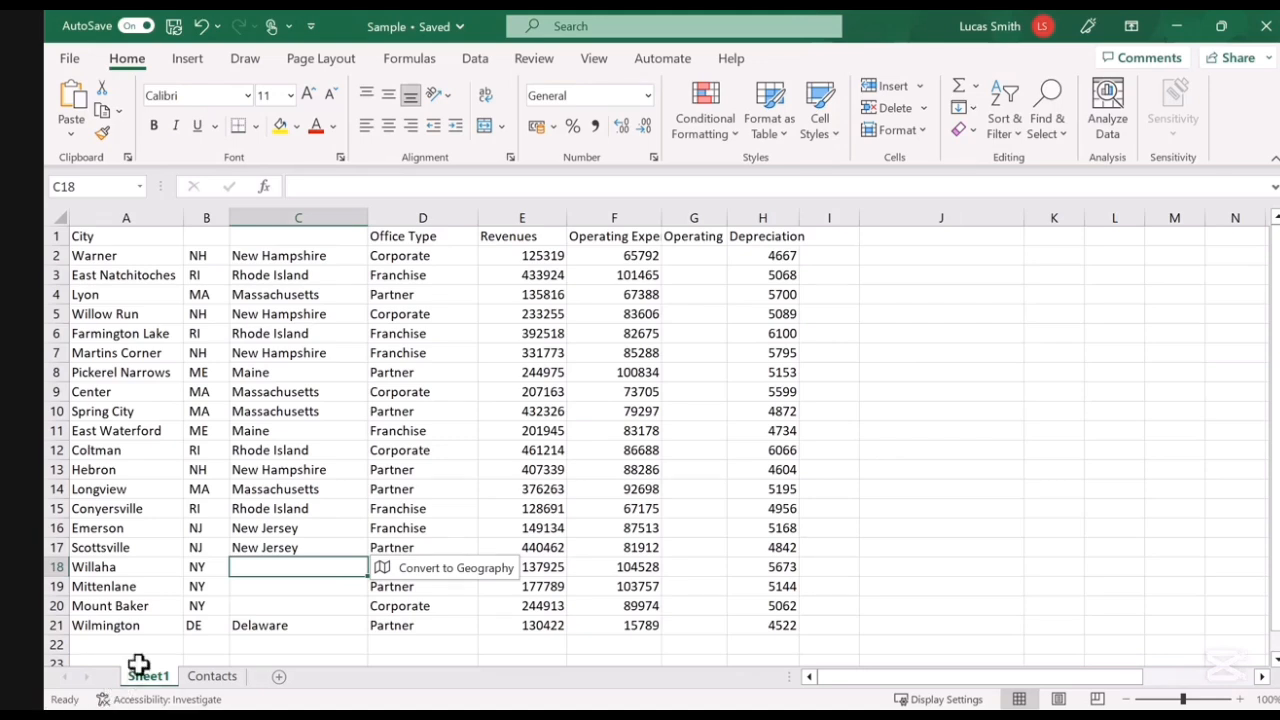
# Step: Try the Geography data type on the state names in column C, view New Jersey's data card, and undo the conversion
pyautogui.click(425, 572)
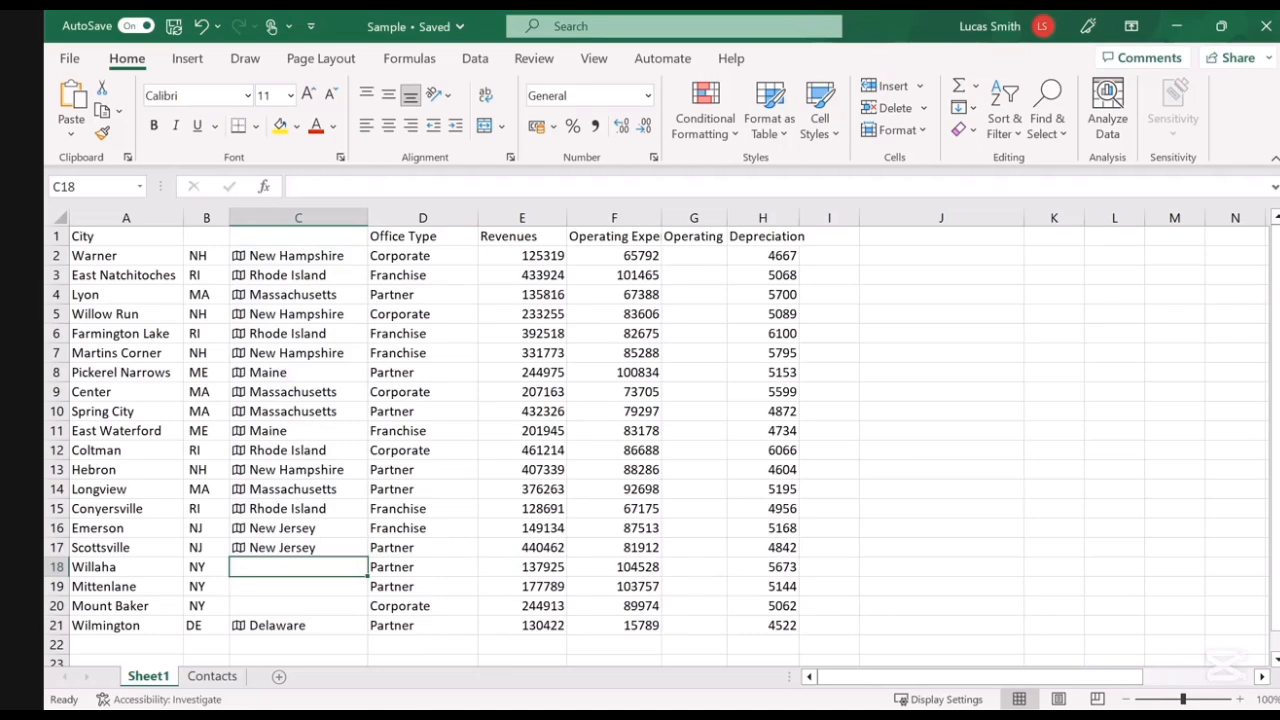
pyautogui.click(239, 530)
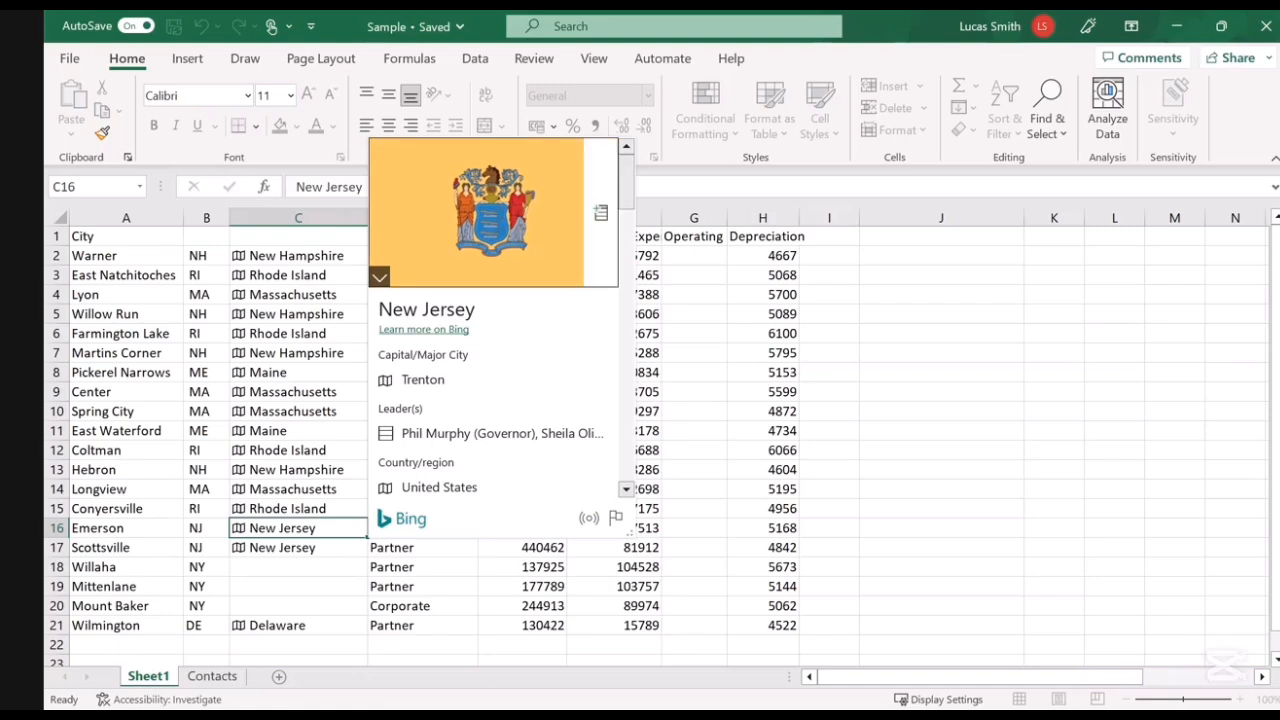
pyautogui.press('Escape')
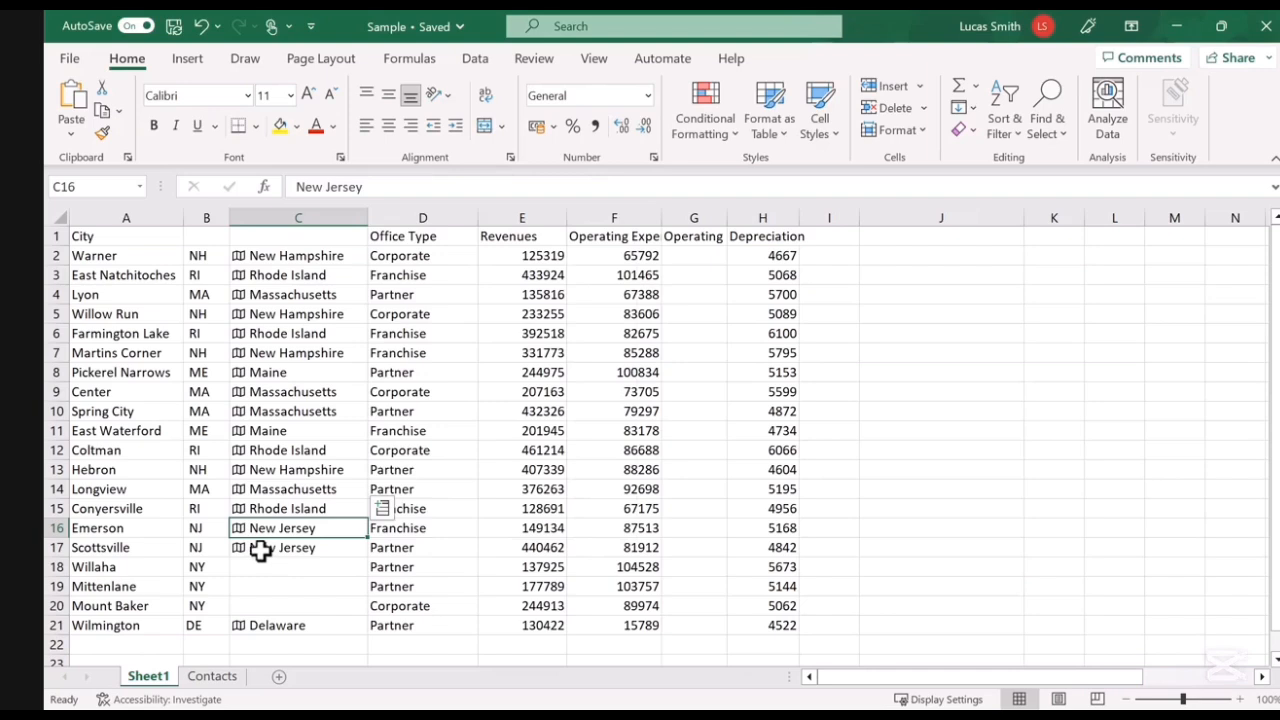
pyautogui.click(197, 36)
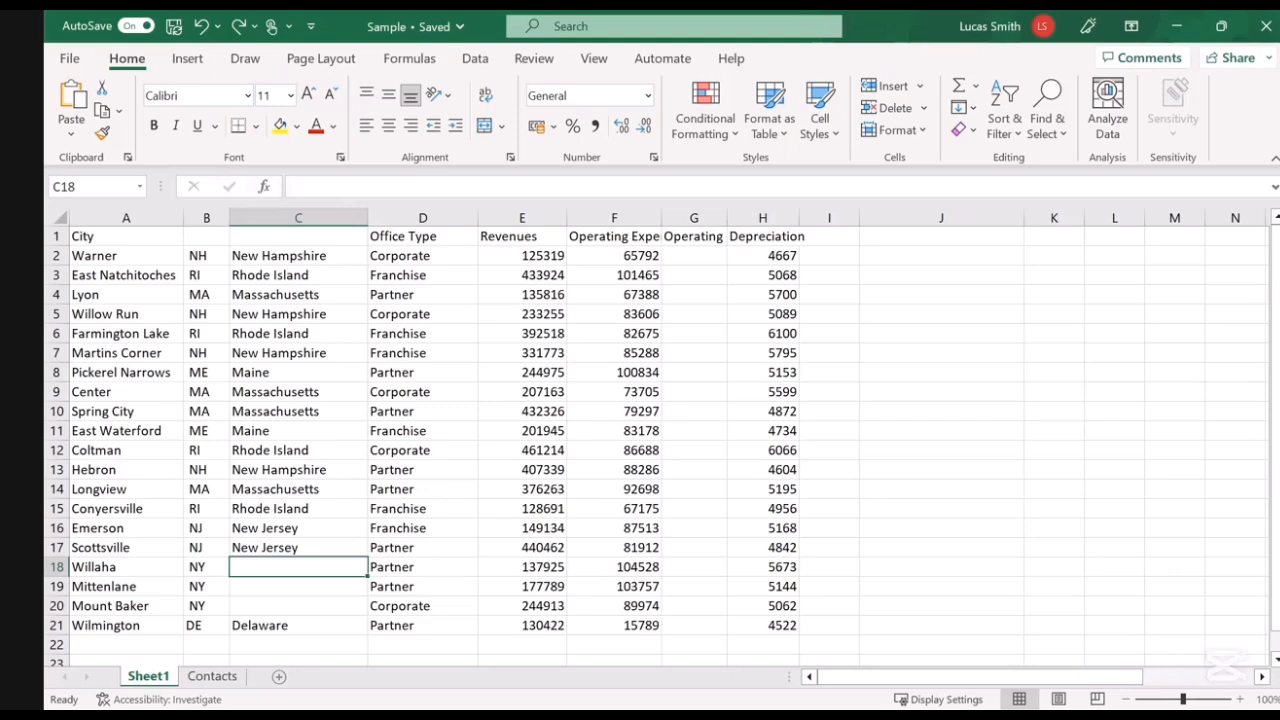
# Step: Enter New York as the state name in cell C18 and fill it down through C20
pyautogui.write('New ')
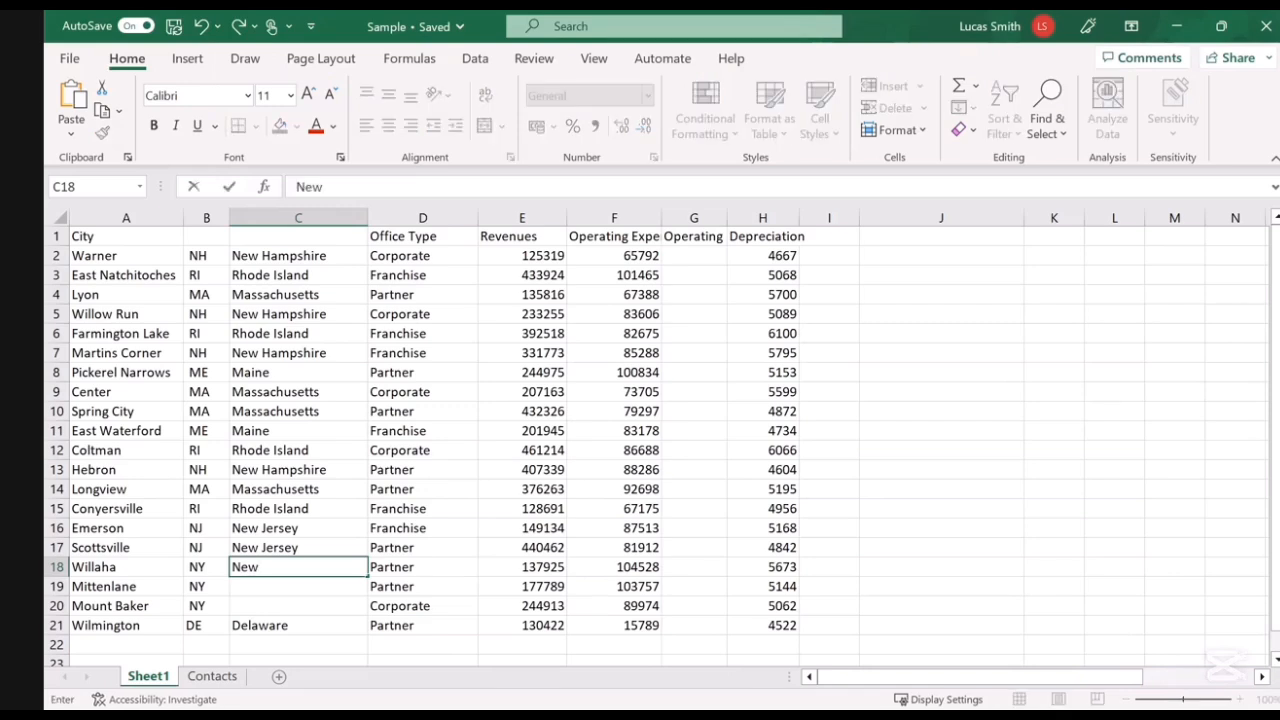
pyautogui.write('York')
pyautogui.press('Return')
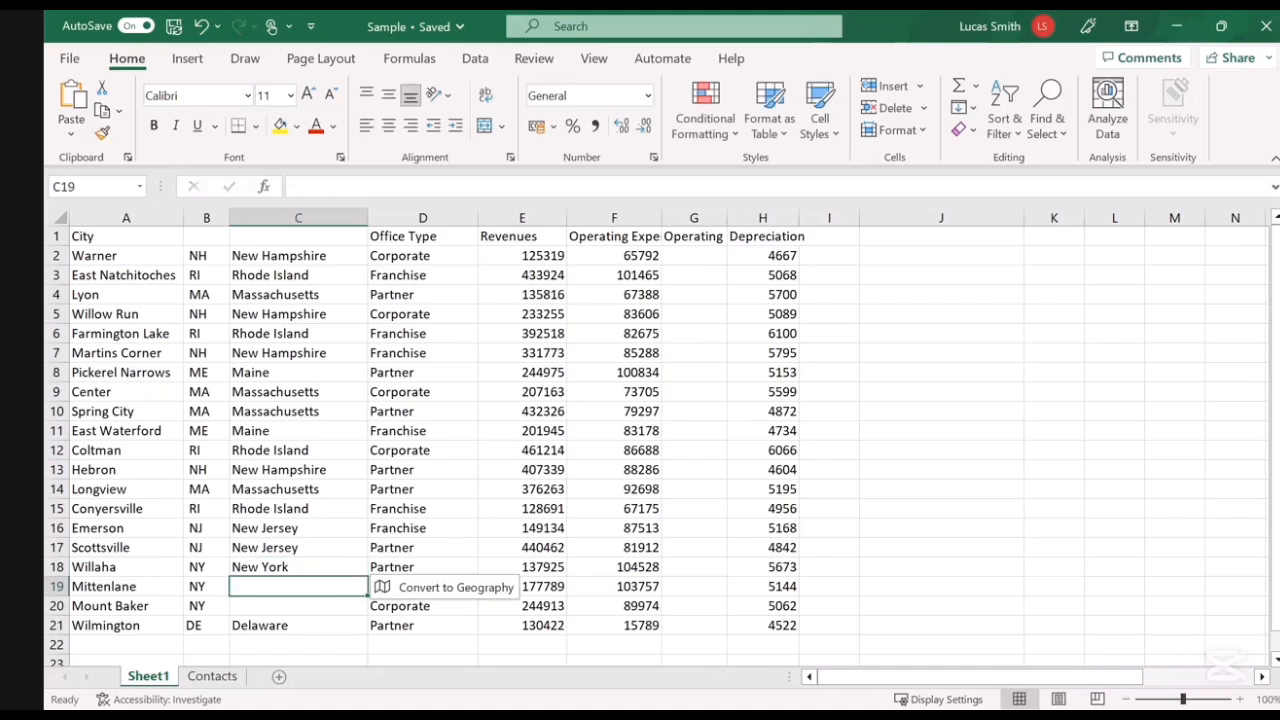
pyautogui.click(298, 567)
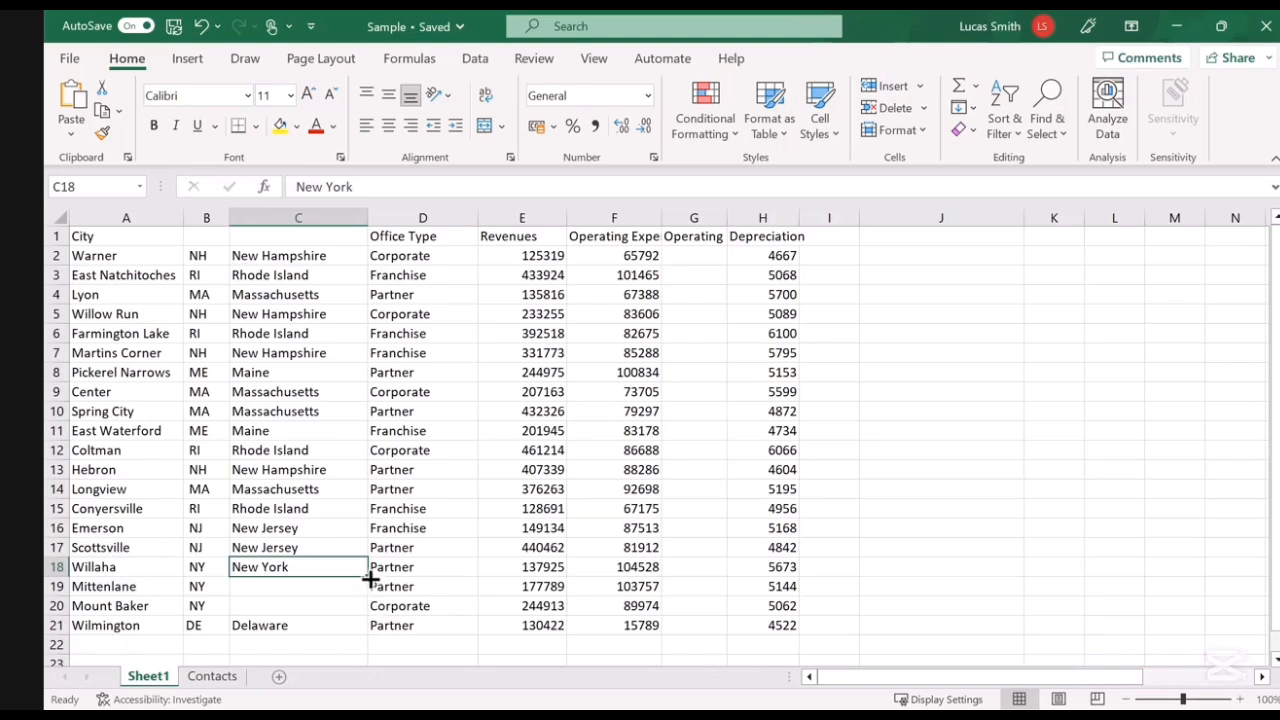
pyautogui.moveTo(370, 578); pyautogui.dragTo(368, 597)
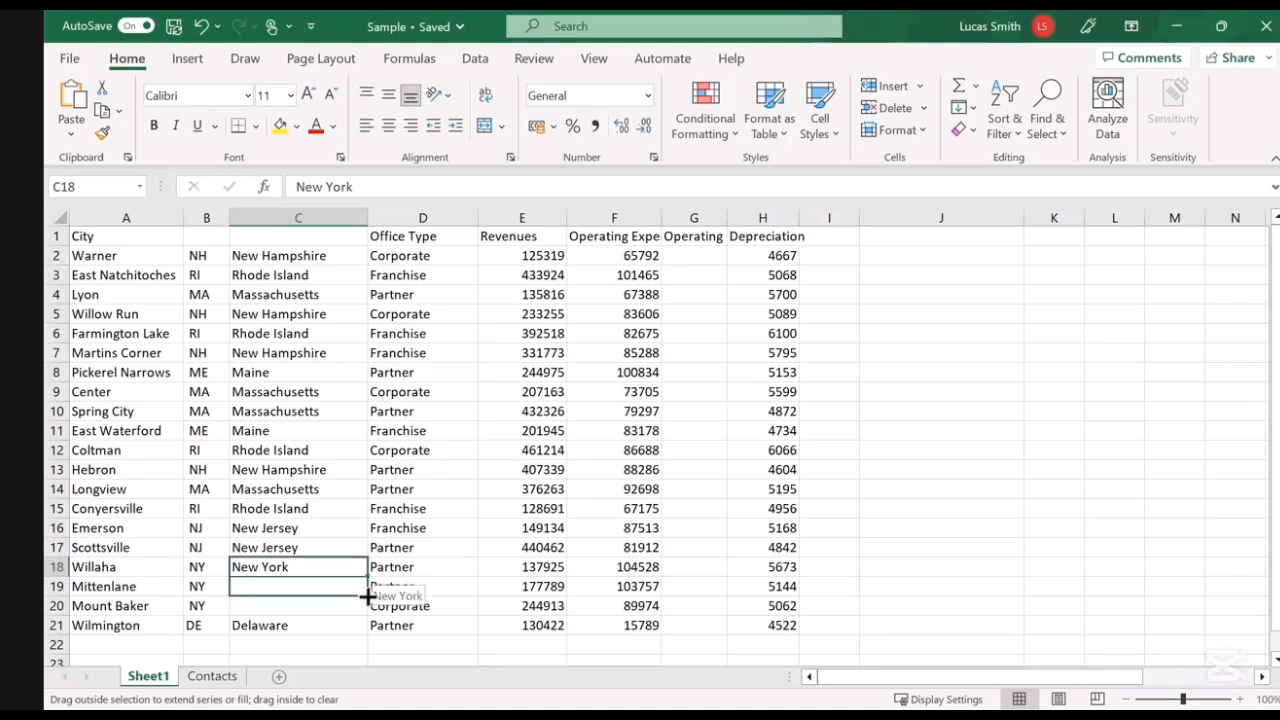
pyautogui.moveTo(368, 596); pyautogui.dragTo(368, 614)
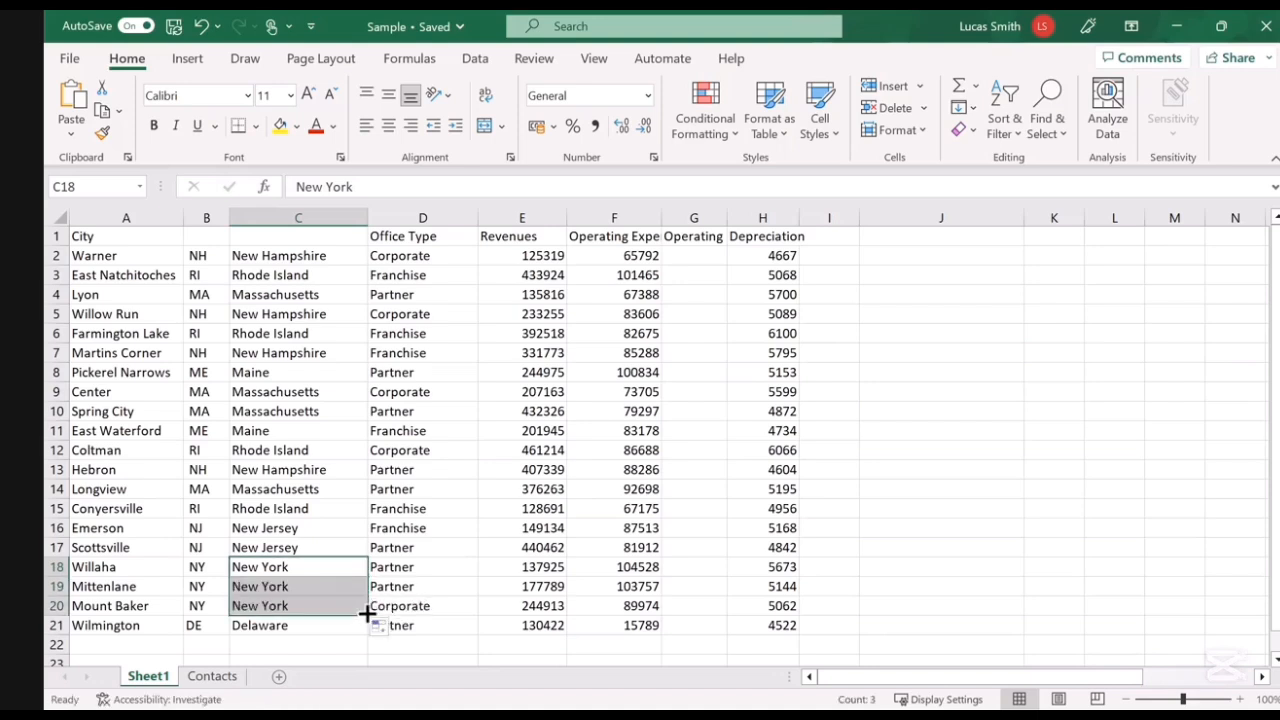
pyautogui.click(316, 607)
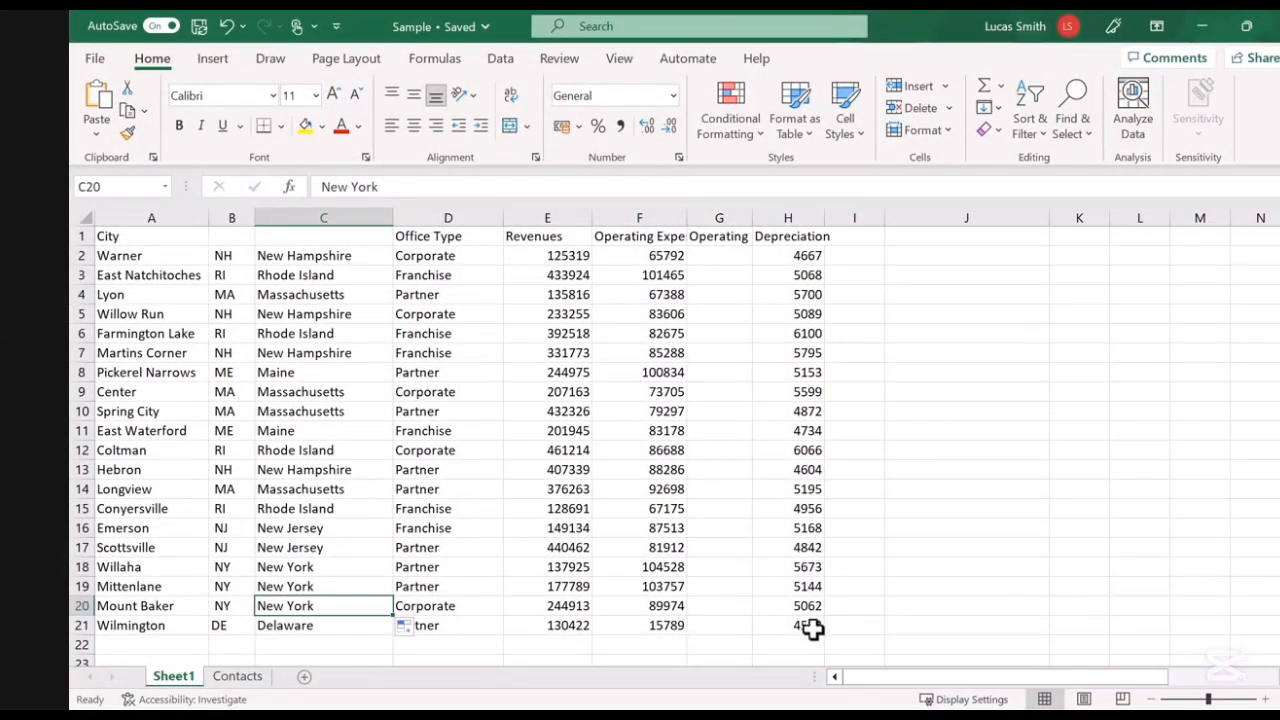
# Step: Apply the Accounting number format with the euro symbol to the financial figures in E2:H21
pyautogui.click(544, 258)
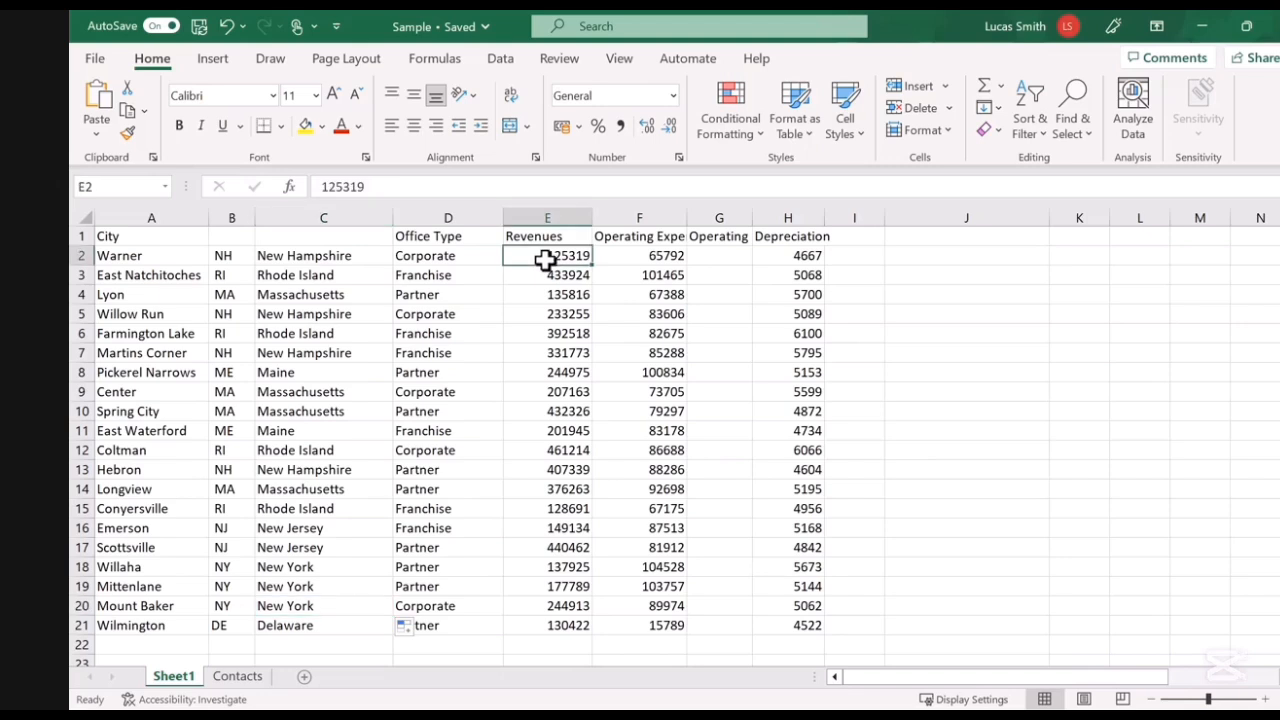
pyautogui.moveTo(544, 258); pyautogui.dragTo(803, 640)
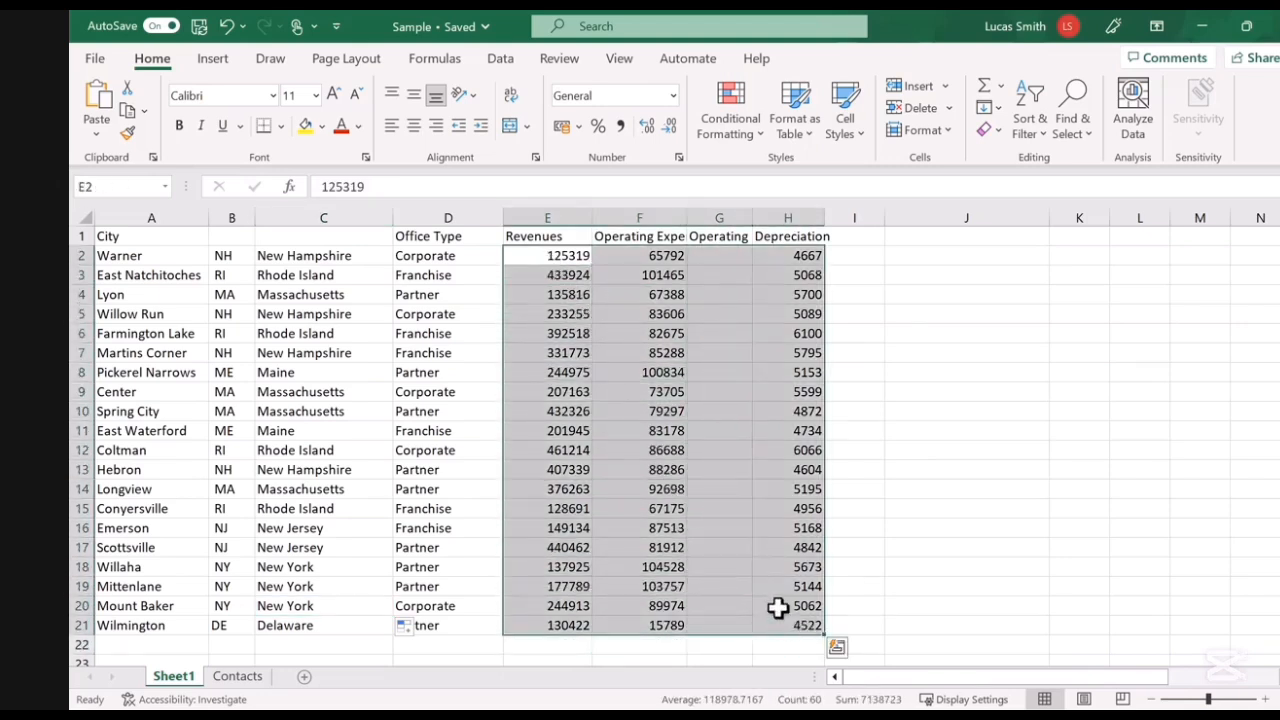
pyautogui.click(561, 128)
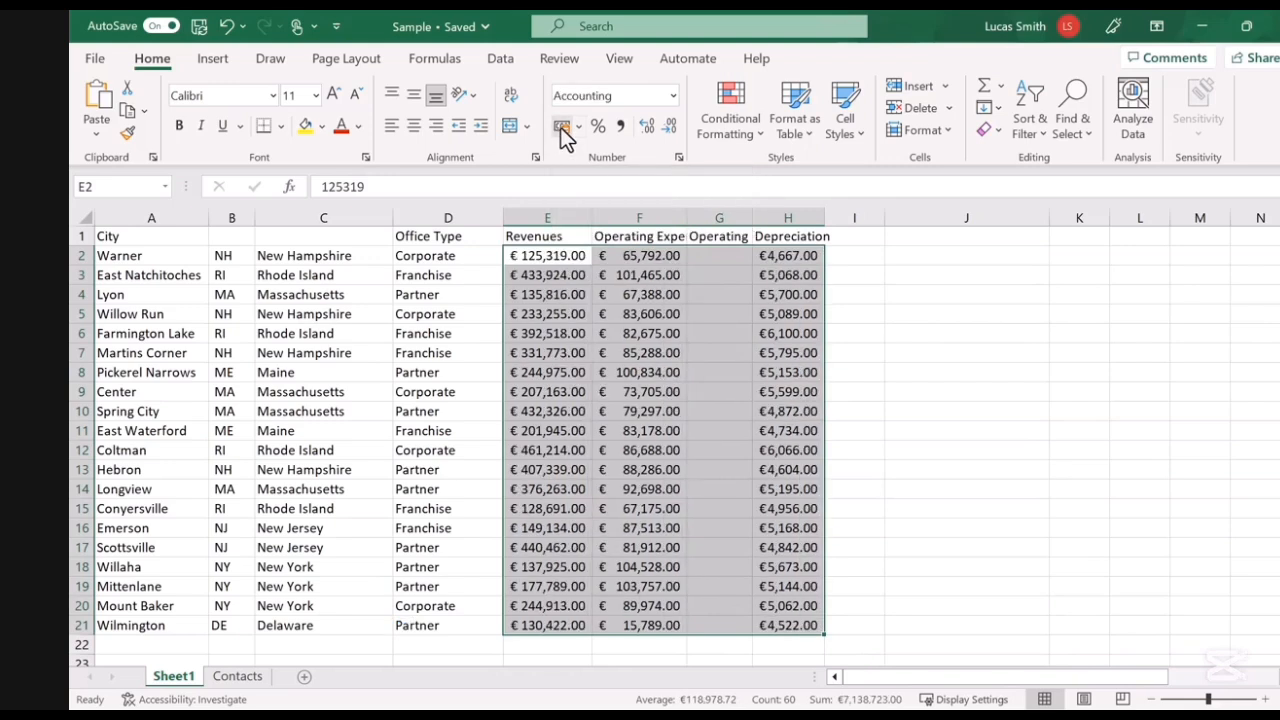
pyautogui.click(578, 128)
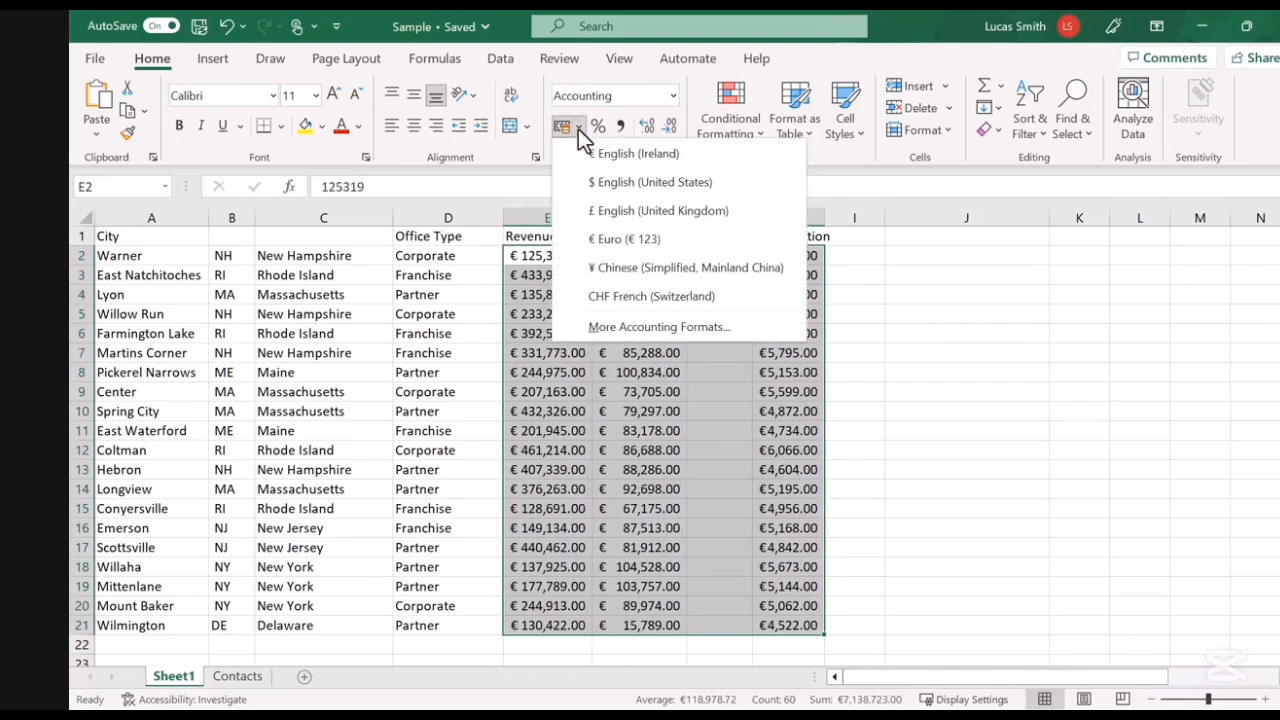
pyautogui.click(578, 129)
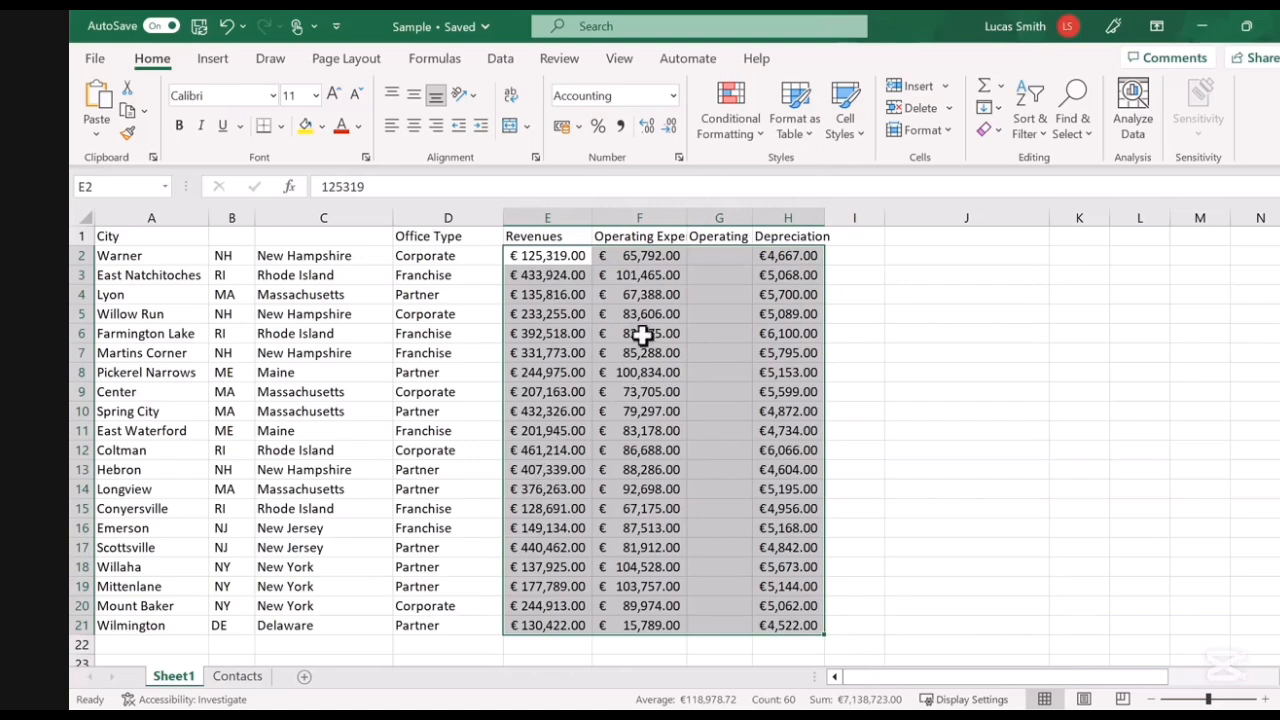
# Step: Apply the comma style to the figures in E2:H21 and remove both decimal places
pyautogui.click(619, 126)
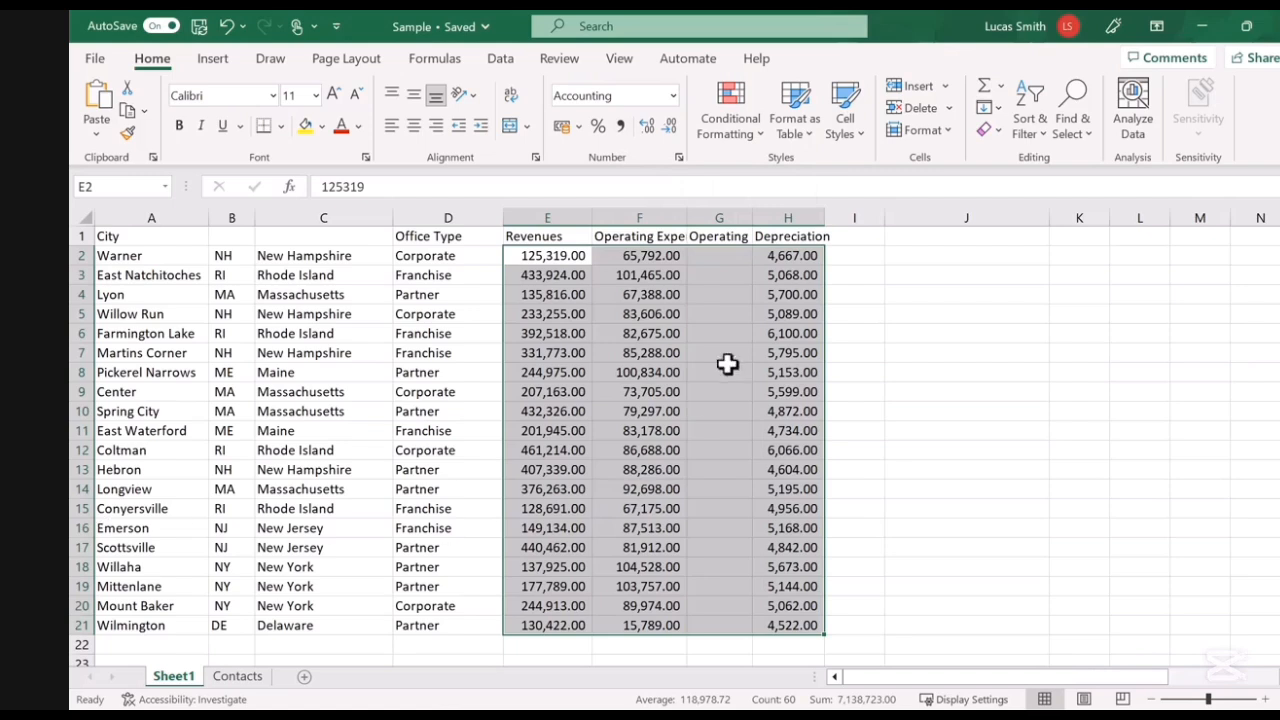
pyautogui.click(671, 127)
pyautogui.click(653, 130)
pyautogui.click(670, 127)
pyautogui.click(670, 127)
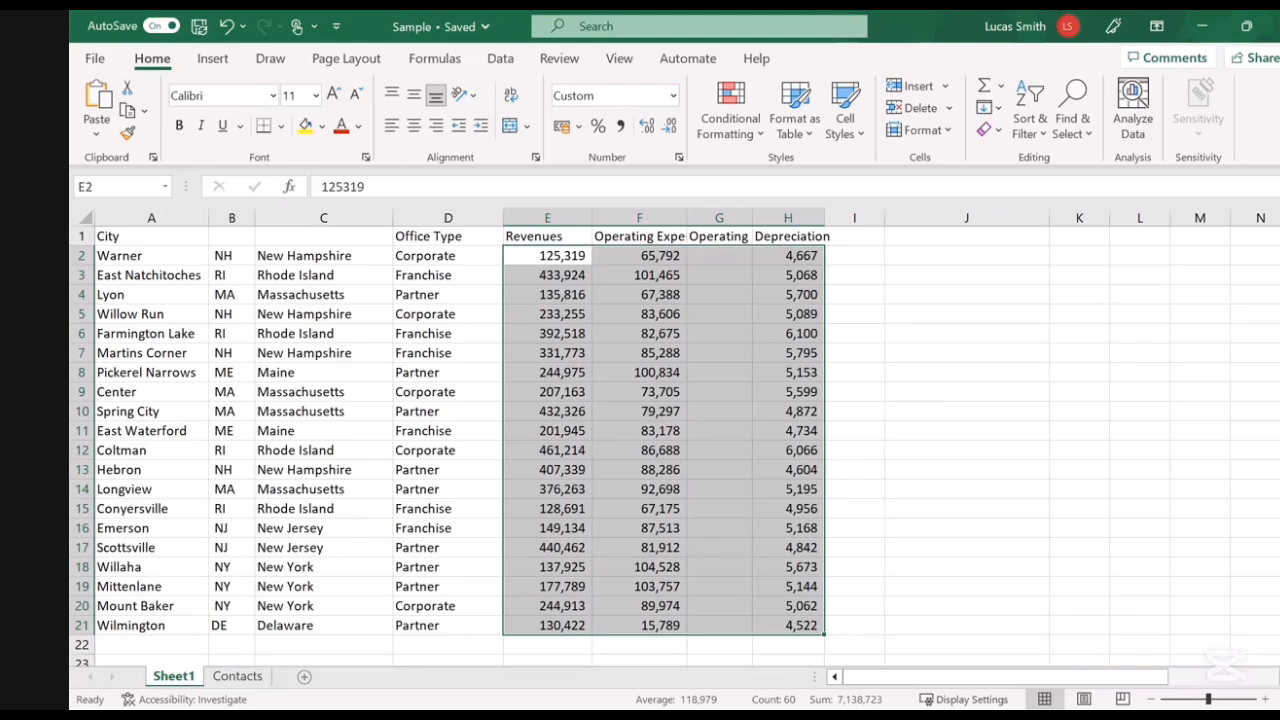
# Step: Try the percent style on the figures in E2:H21, undo it, and view the available number formats
pyautogui.click(597, 127)
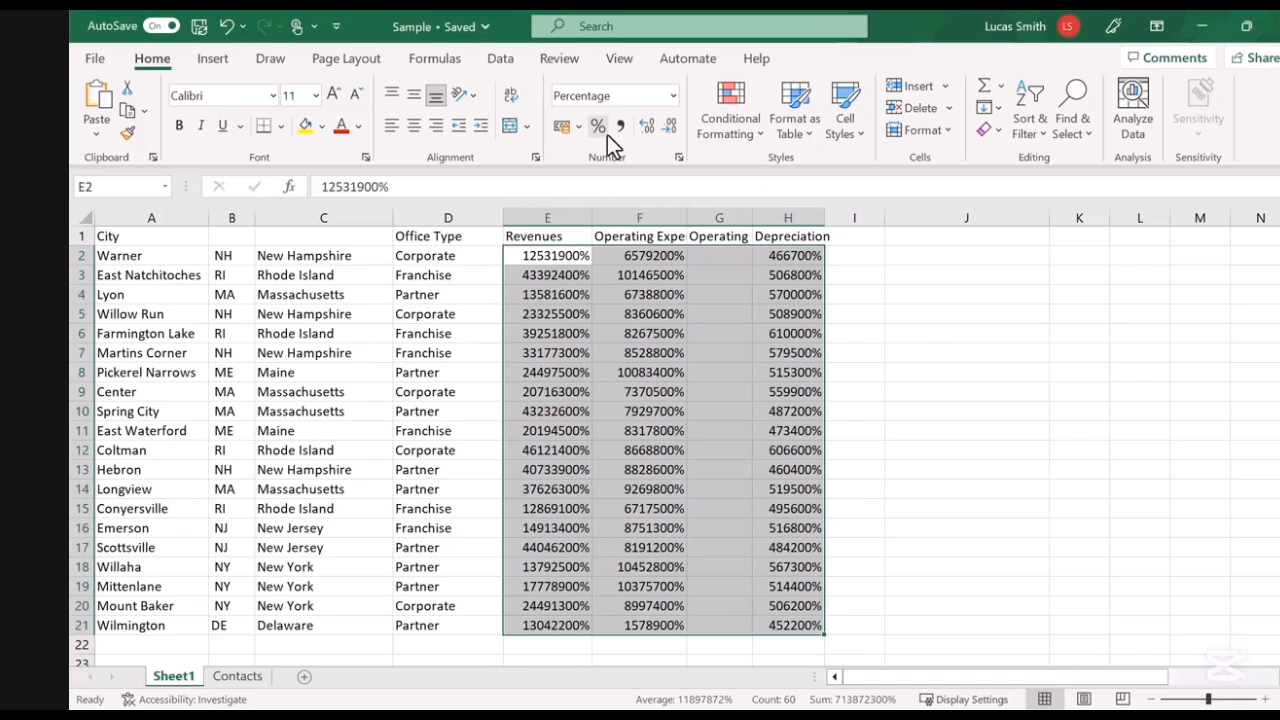
pyautogui.click(227, 26)
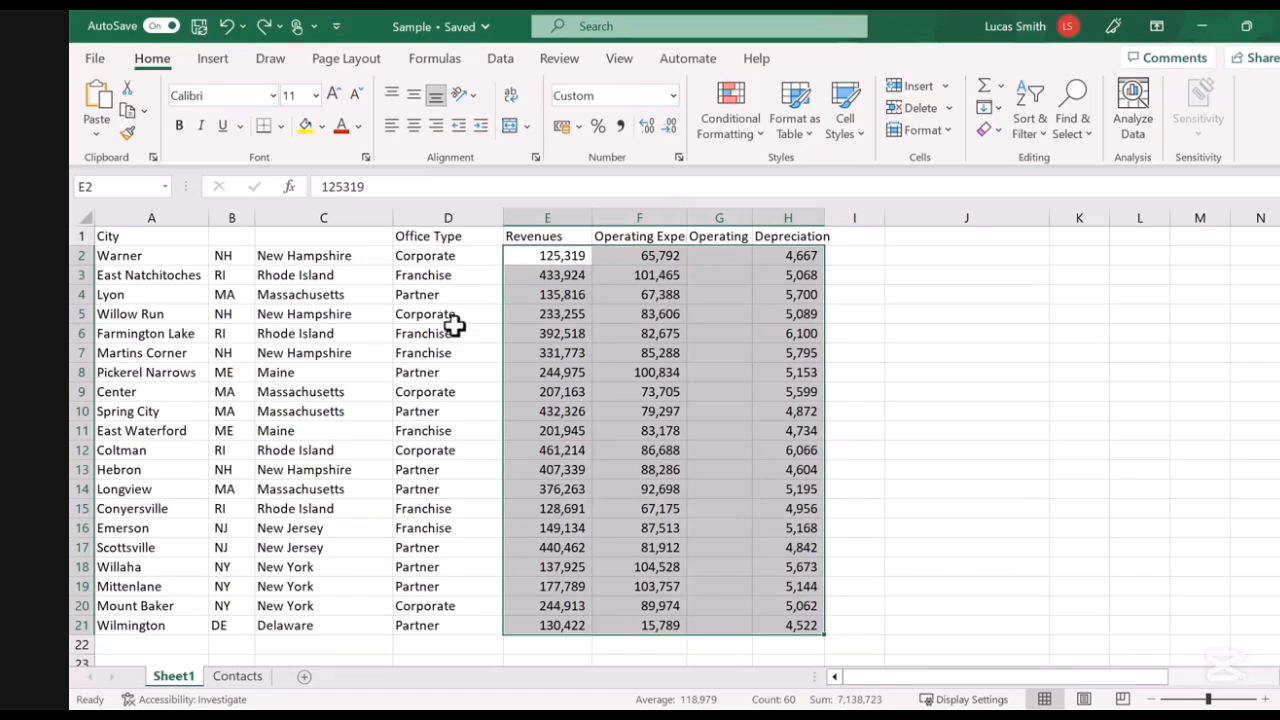
pyautogui.click(673, 96)
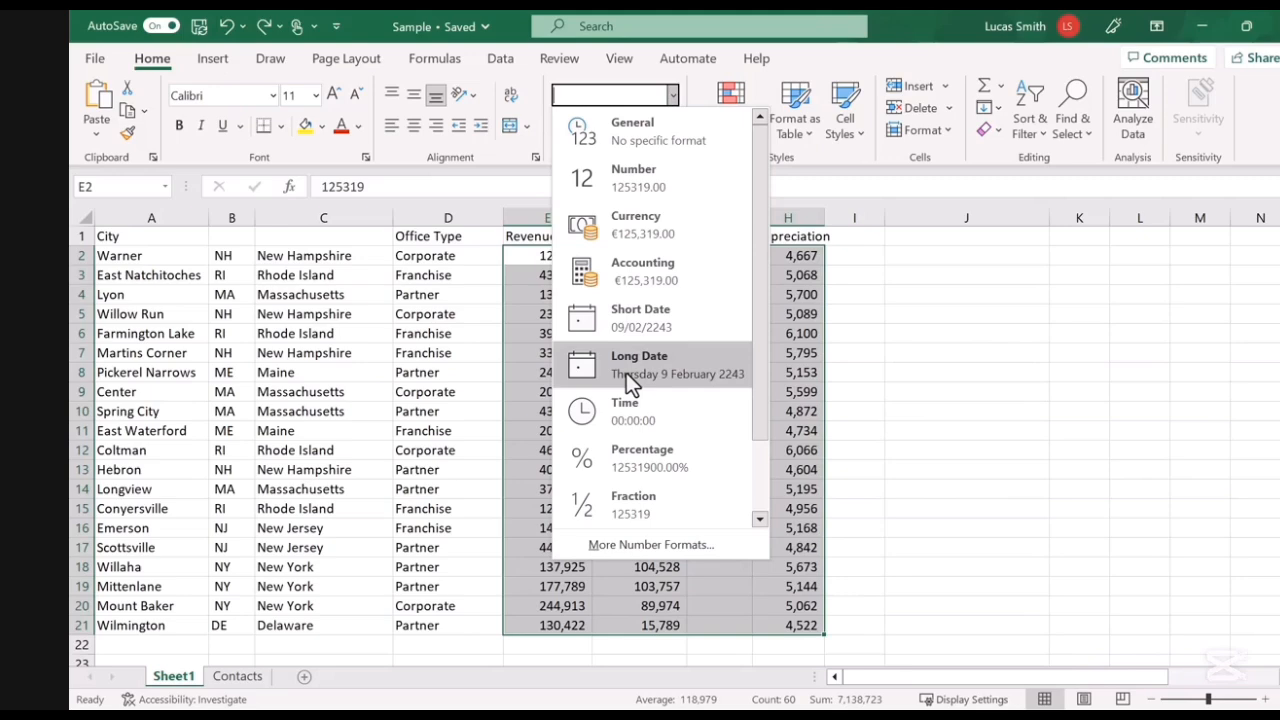
pyautogui.click(230, 234)
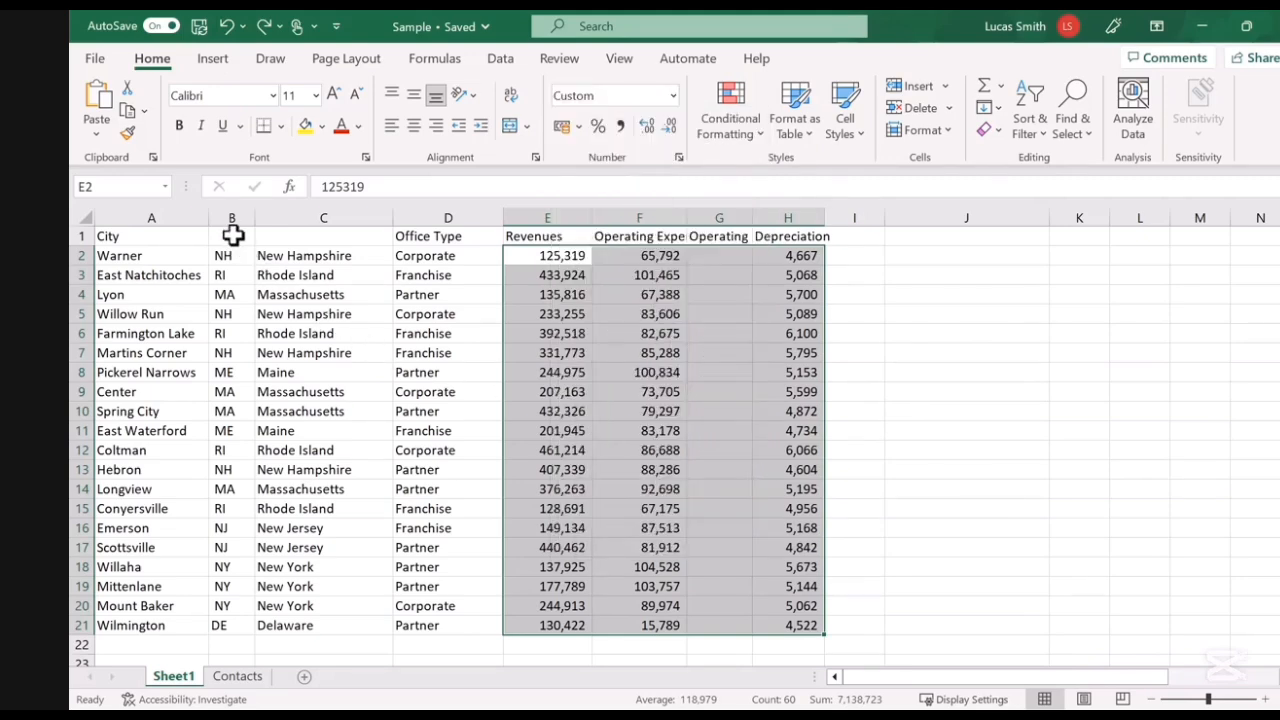
# Step: Enter the missing column headers State Code in cell B1 and State in cell C1
pyautogui.click(230, 234)
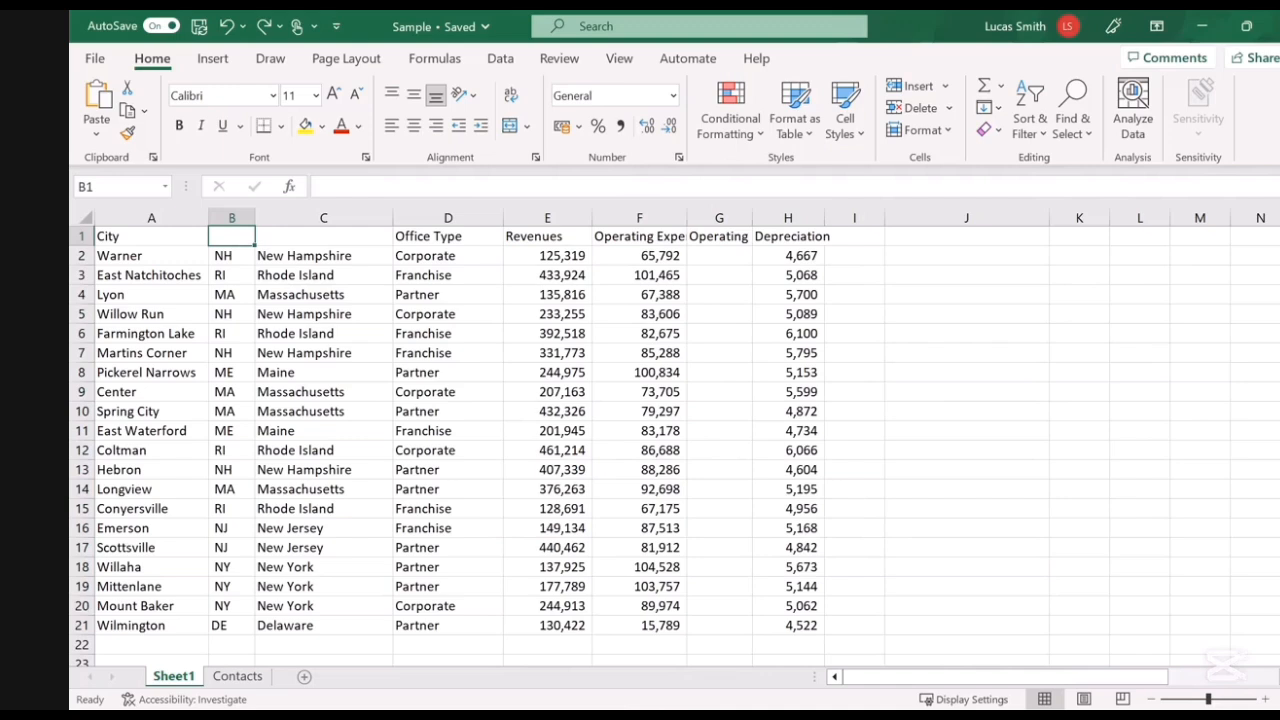
pyautogui.write('State Code')
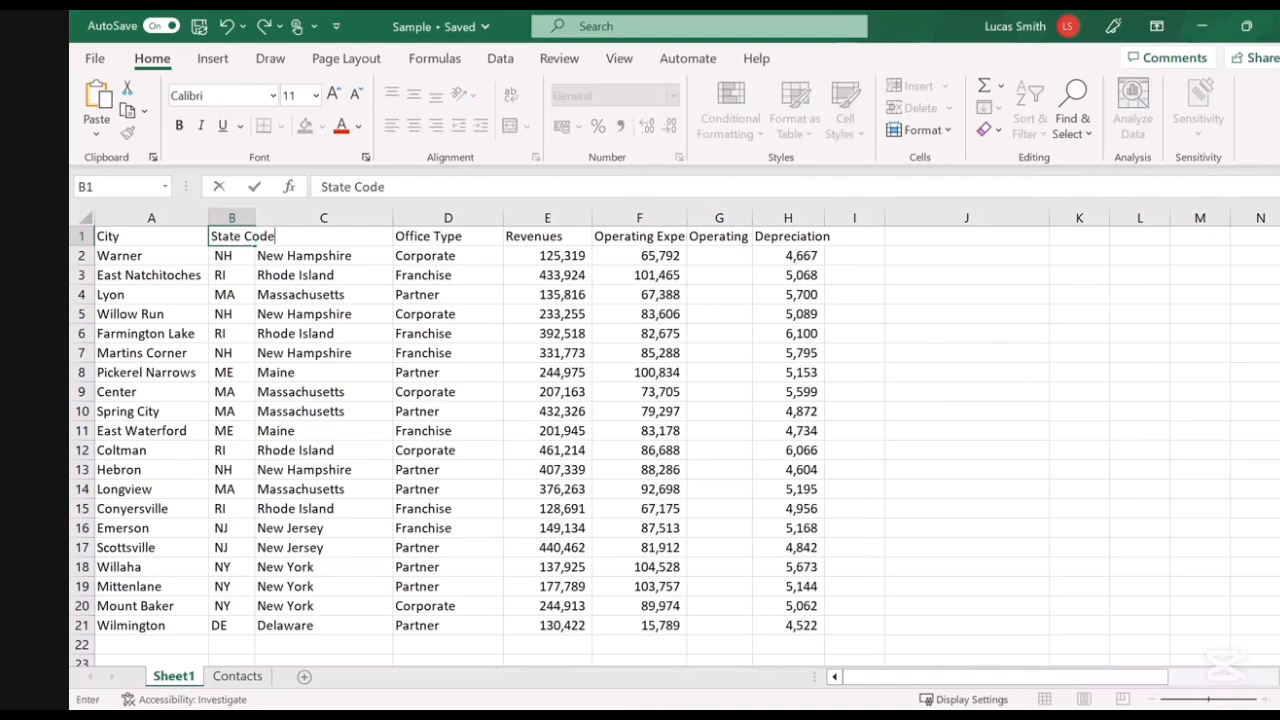
pyautogui.press('Return')
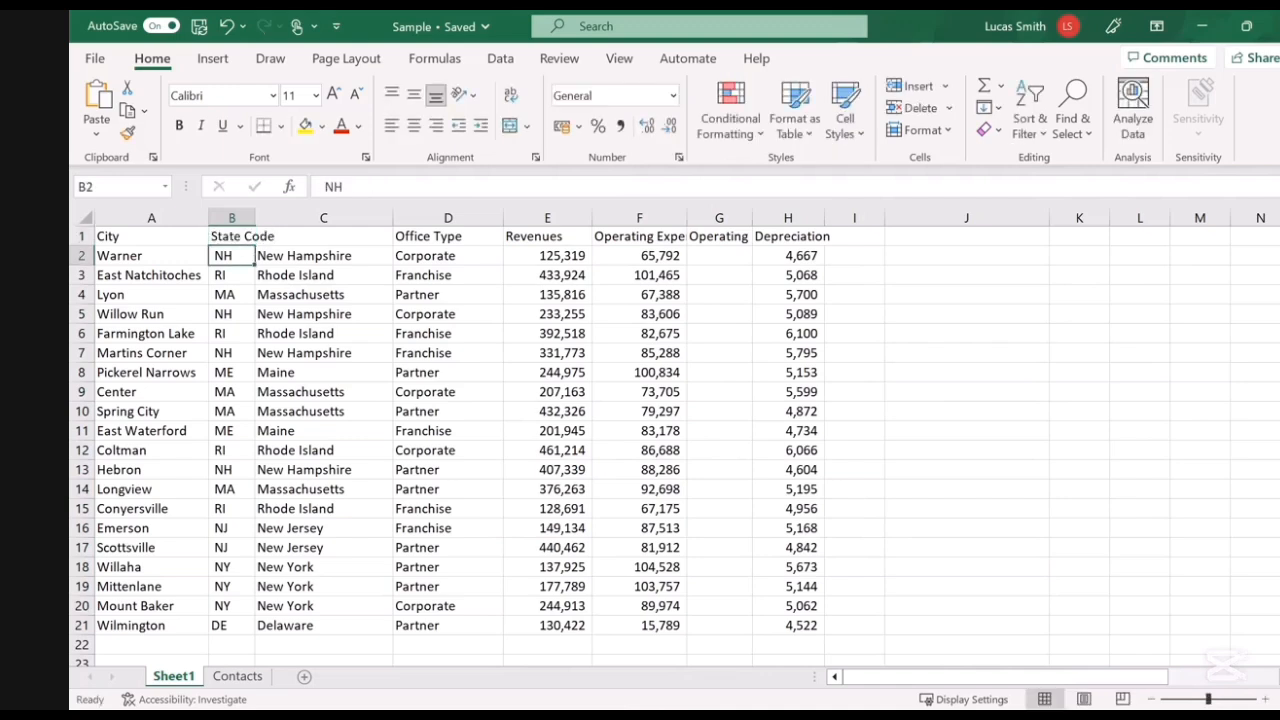
pyautogui.click(305, 238)
pyautogui.write('State')
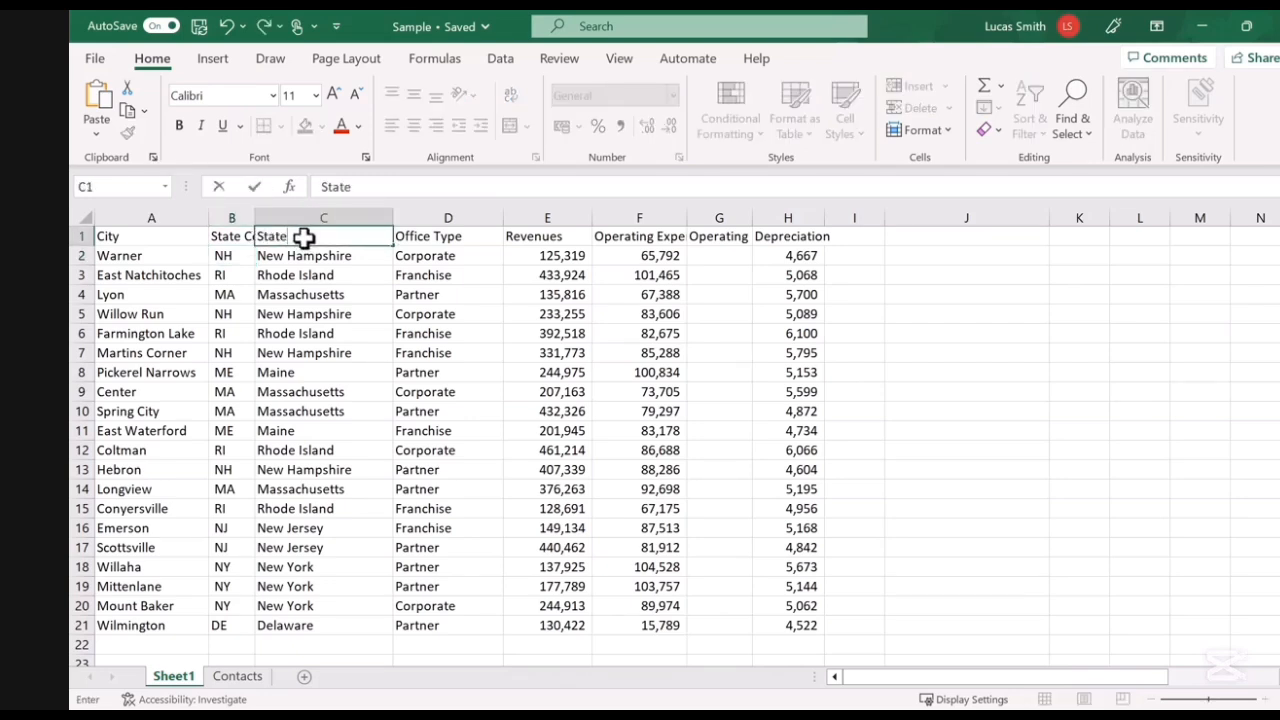
pyautogui.press('Return')
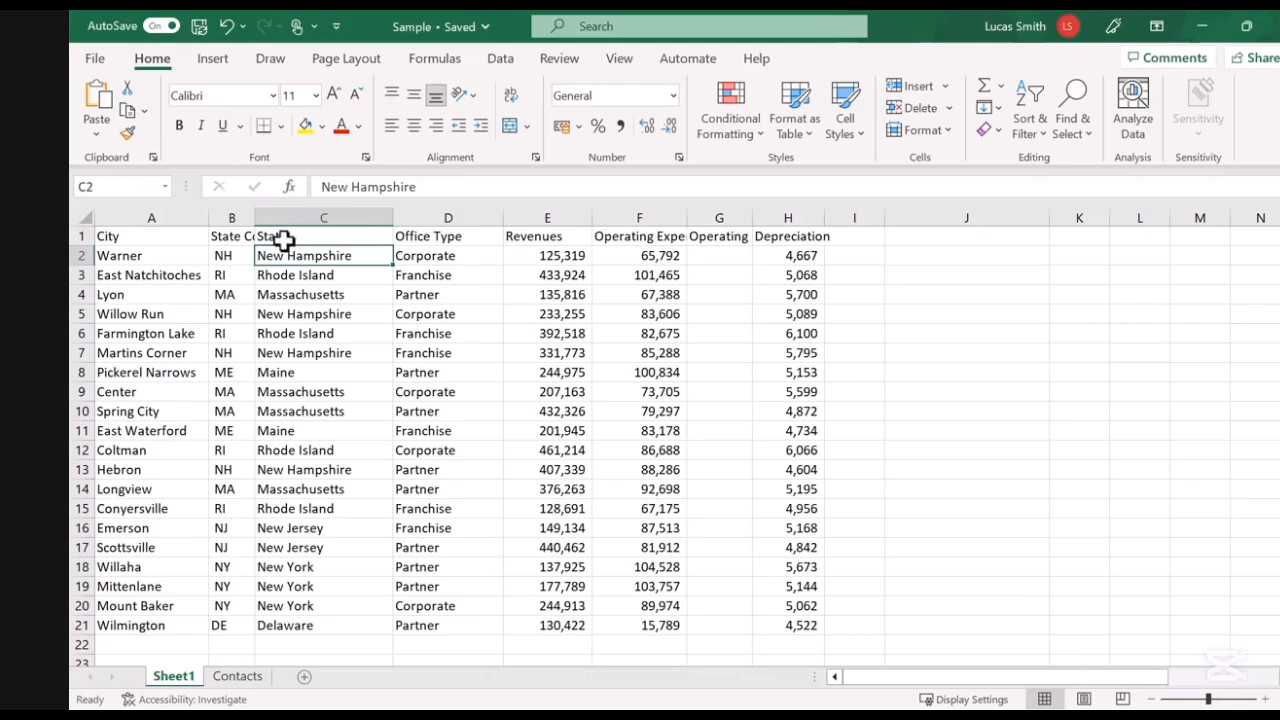
# Step: Wrap the text of the State Code header in B1, increase its font size to 12, and give it a light blue fill
pyautogui.click(238, 237)
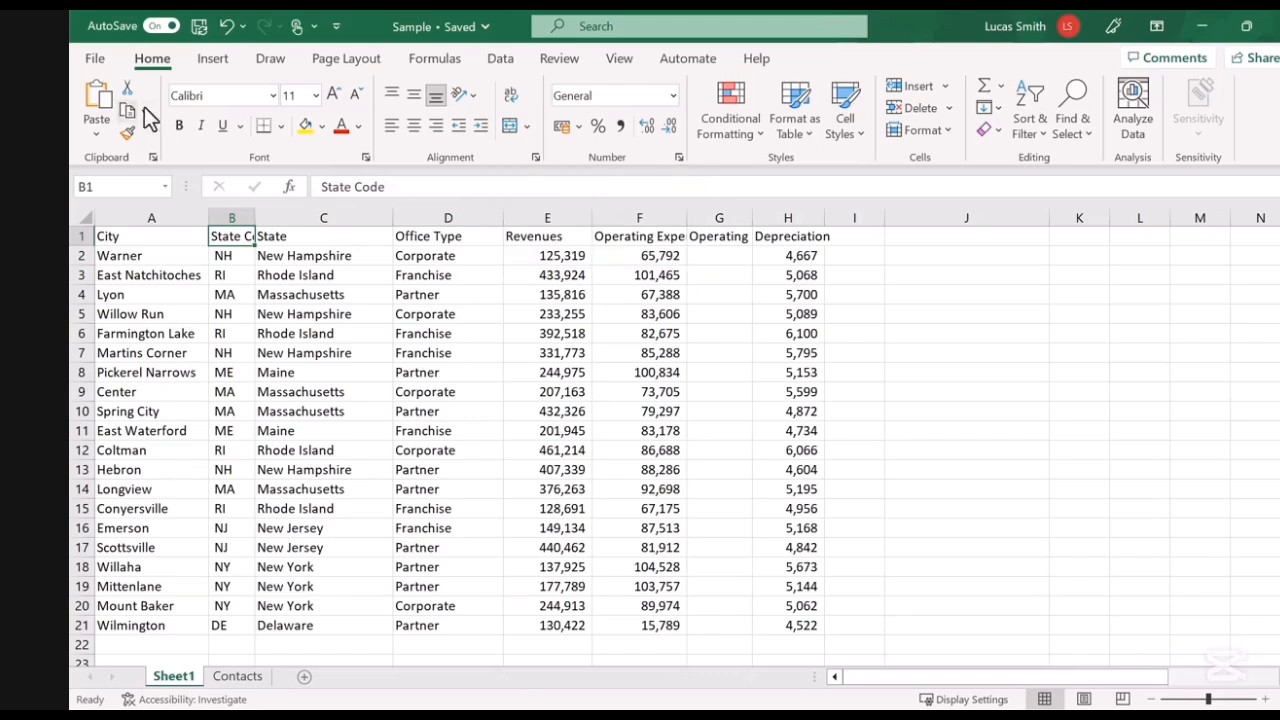
pyautogui.click(510, 95)
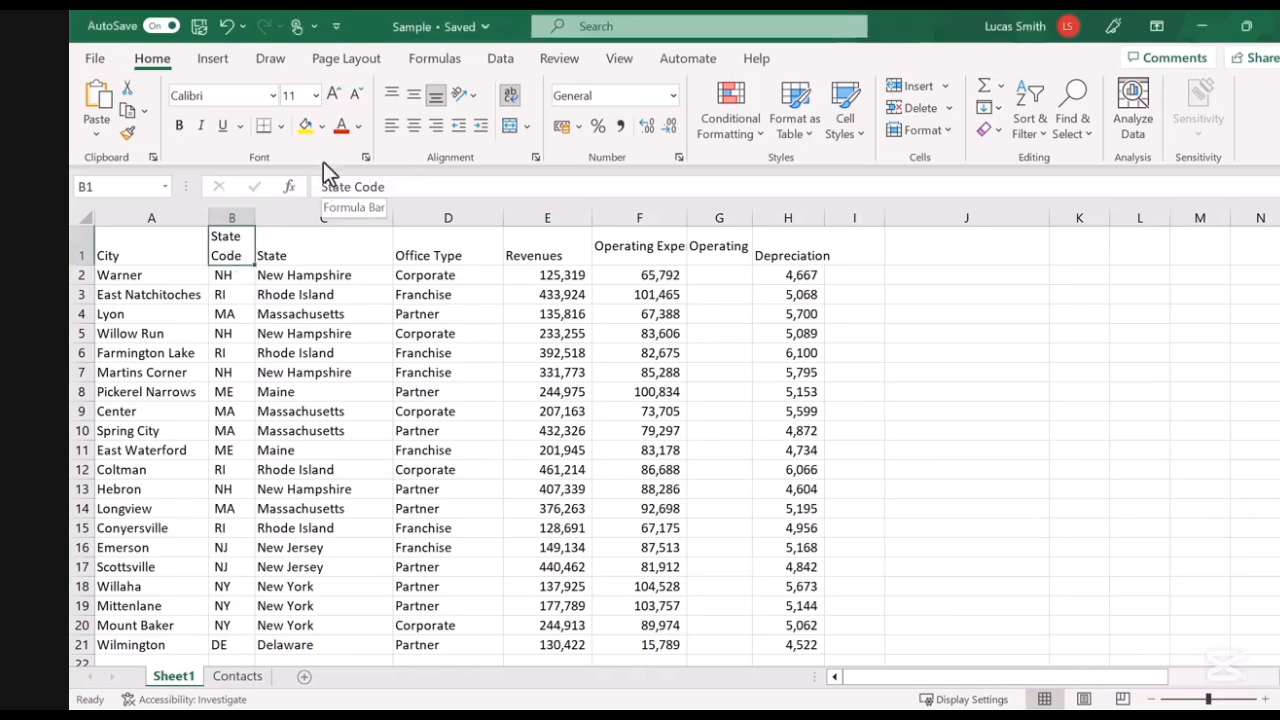
pyautogui.click(335, 96)
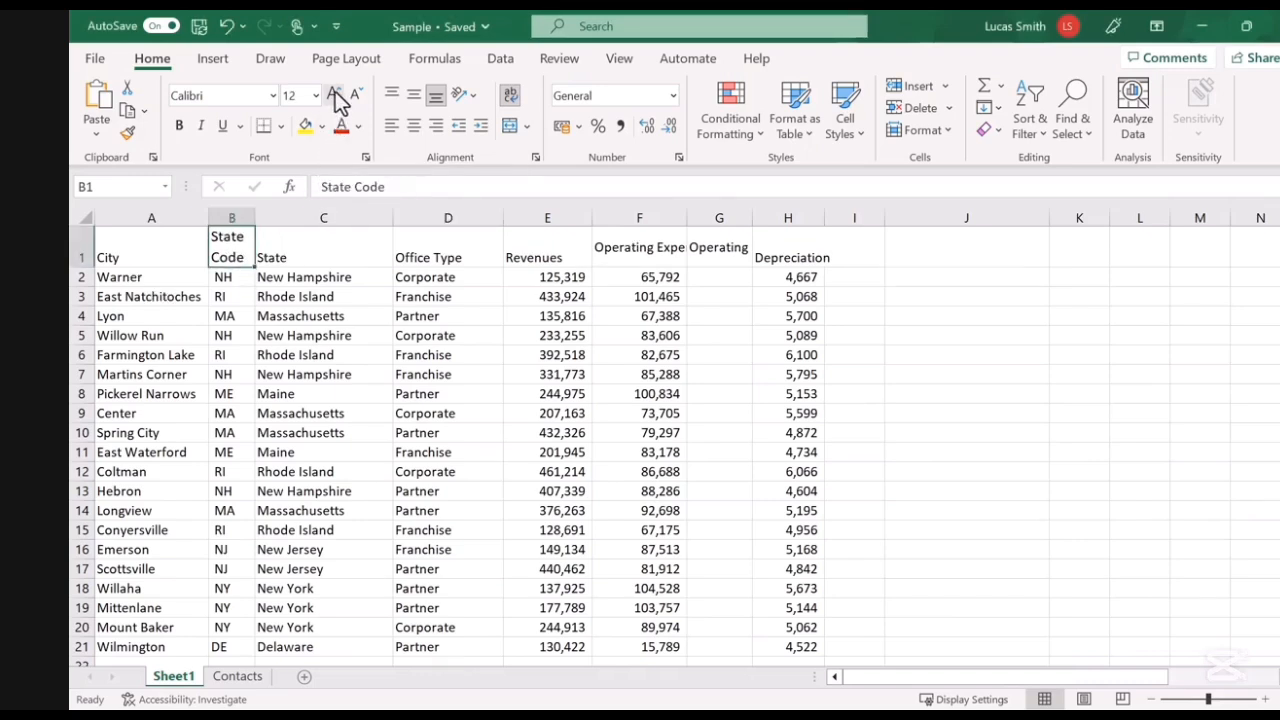
pyautogui.click(321, 126)
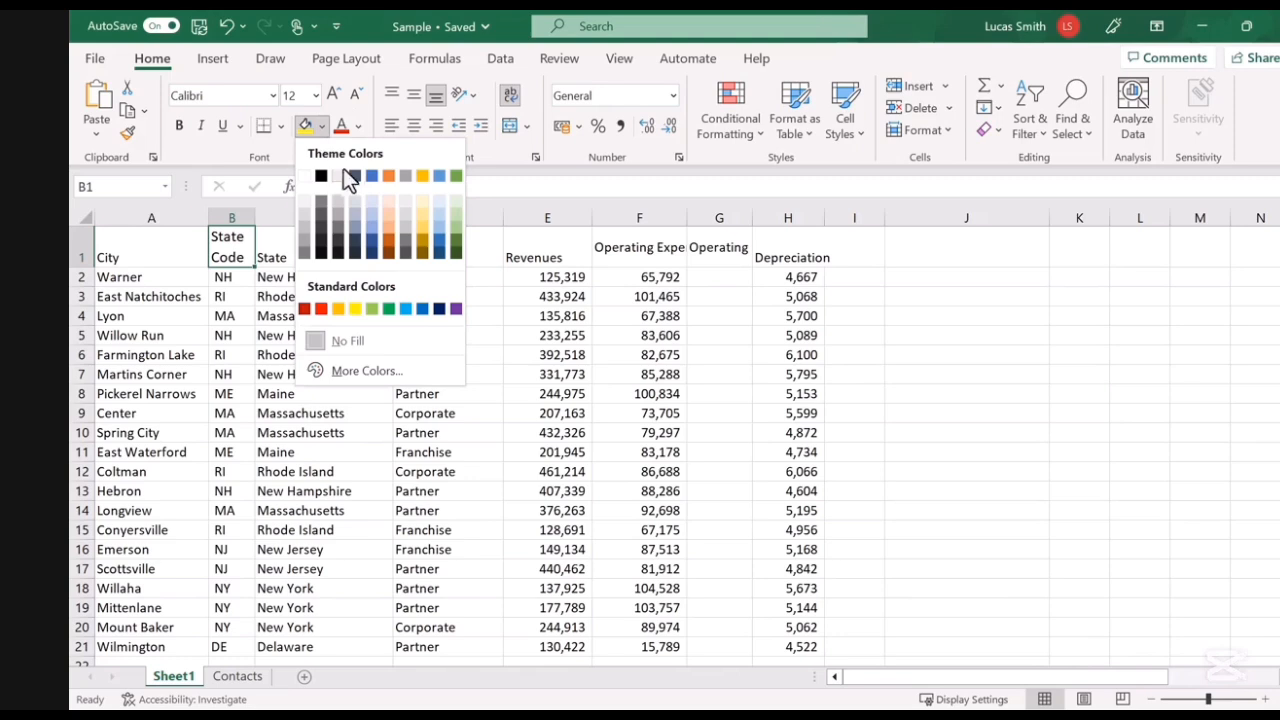
pyautogui.click(440, 213)
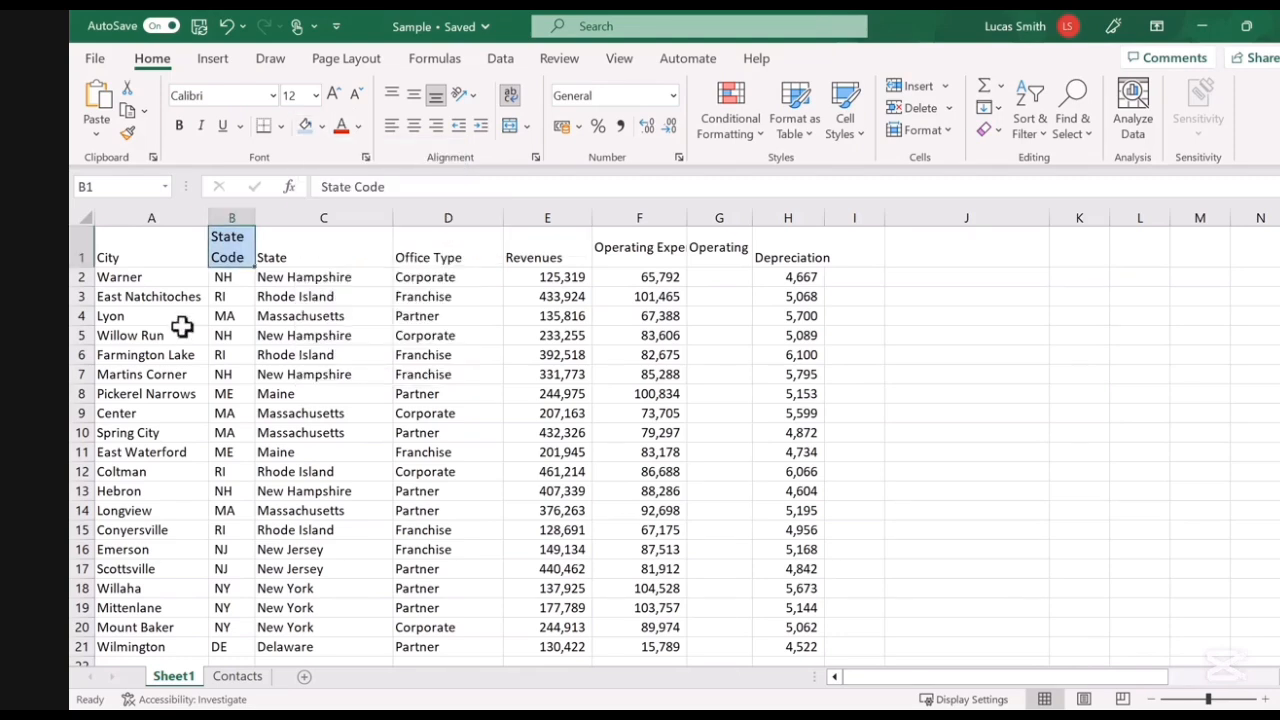
# Step: Center the State Code header horizontally and copy its formatting across the header row A1:H1 with Format Painter
pyautogui.click(417, 129)
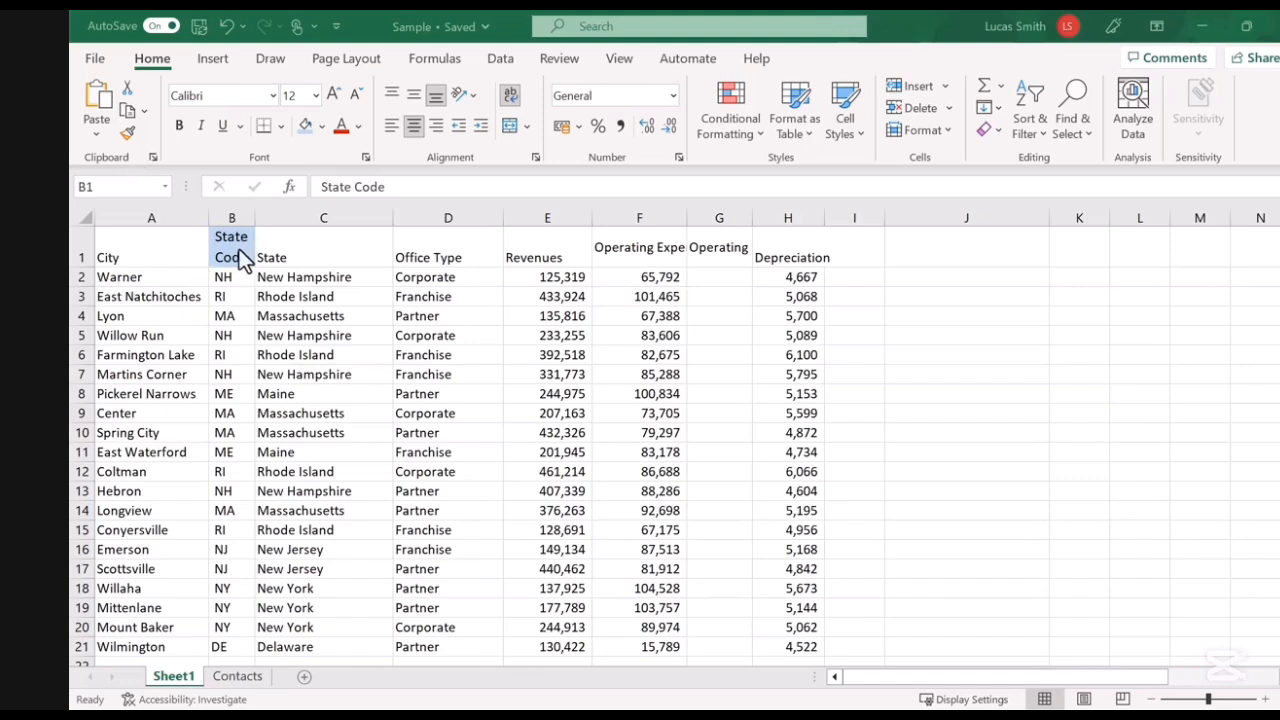
pyautogui.click(128, 135)
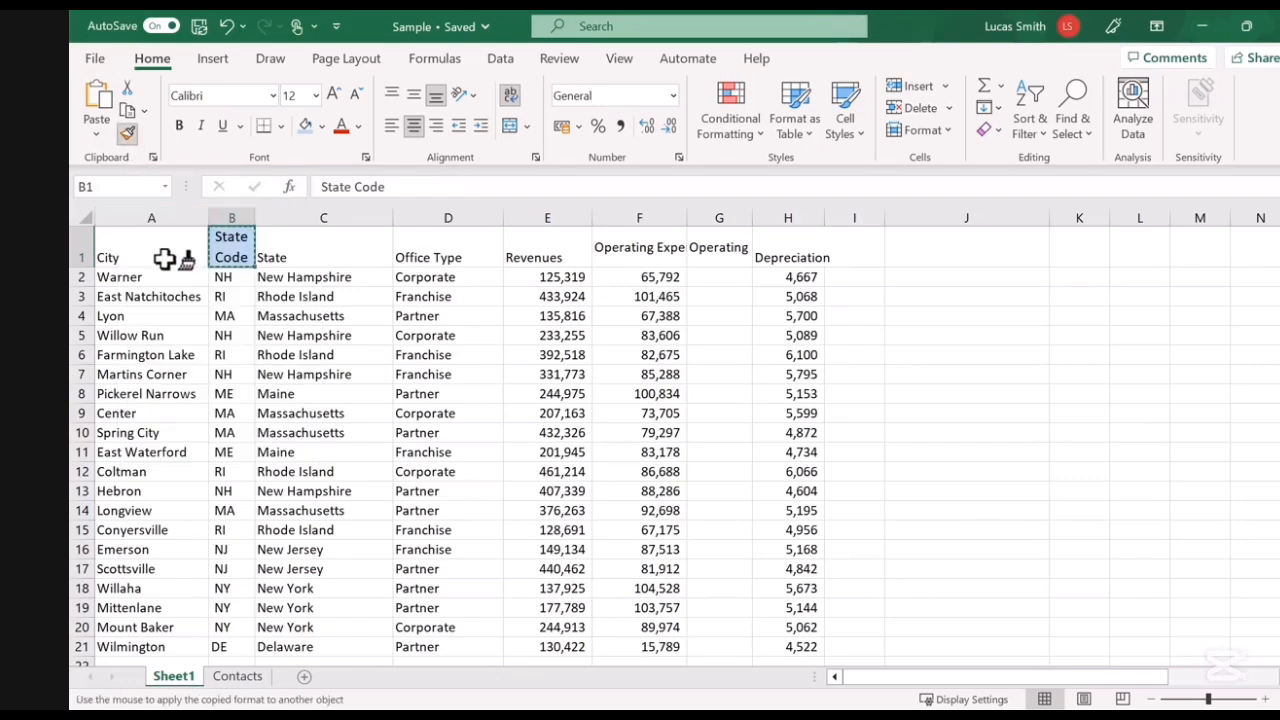
pyautogui.moveTo(165, 258); pyautogui.dragTo(790, 256)
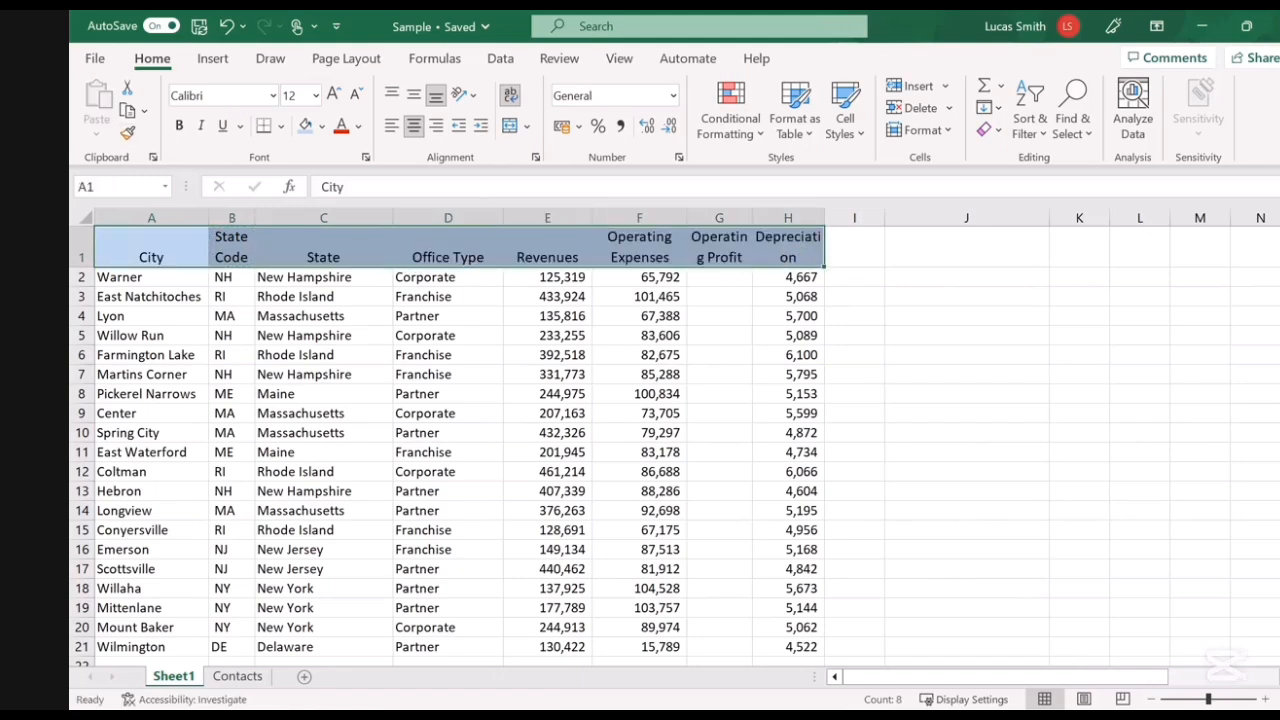